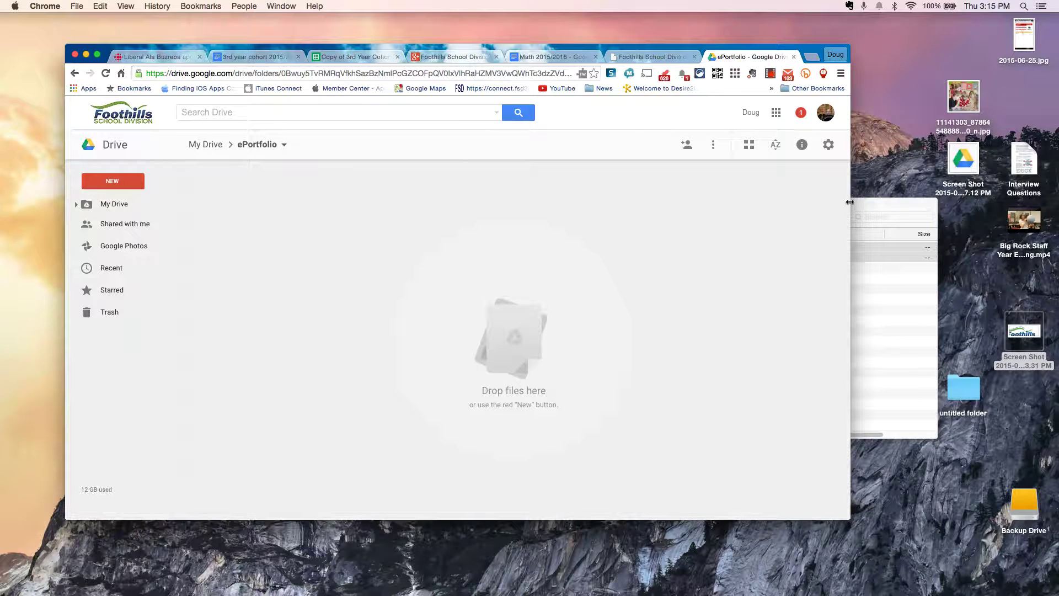
# Step: Bring the Finder window in front of the Chrome browser
pyautogui.click(867, 209)
# Step: Move Finder over the Drive page and drag both sample work folders onto it
pyautogui.moveTo(867, 209); pyautogui.dragTo(694, 200)
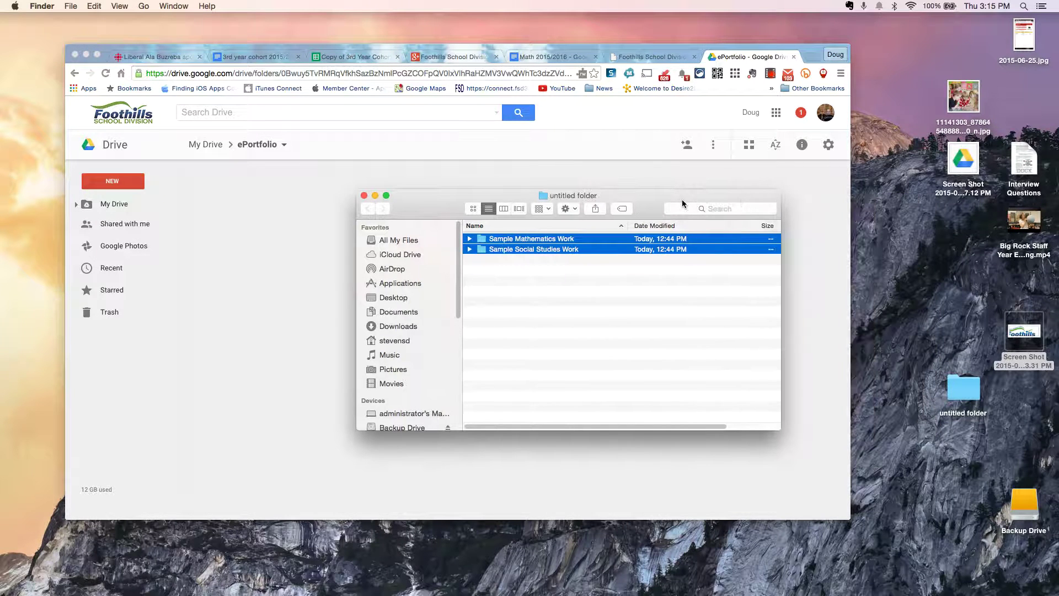
pyautogui.click(595, 320)
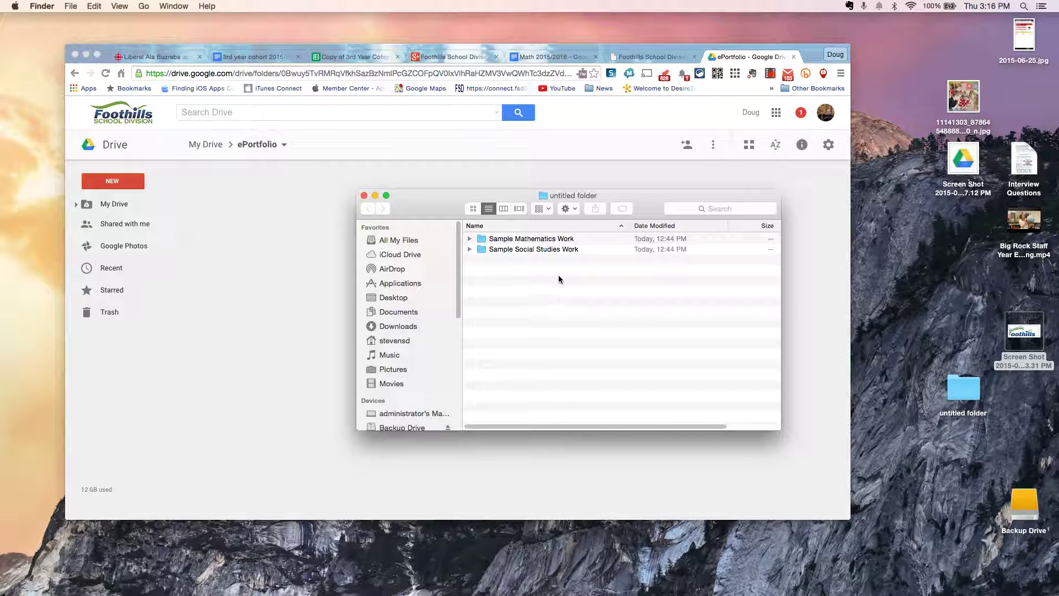
pyautogui.moveTo(563, 284); pyautogui.dragTo(491, 241)
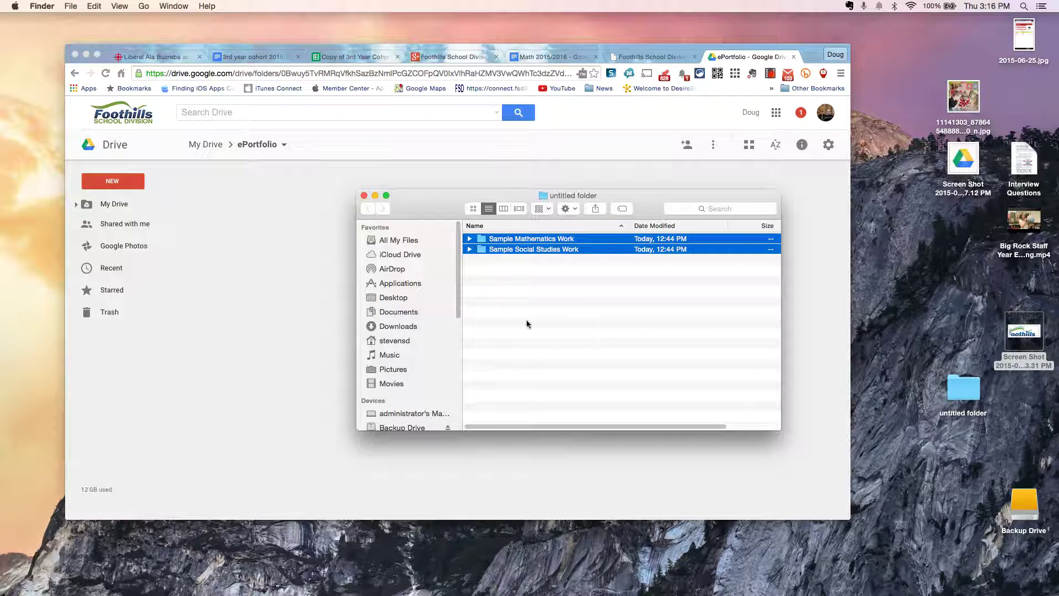
pyautogui.moveTo(497, 242); pyautogui.dragTo(409, 299)
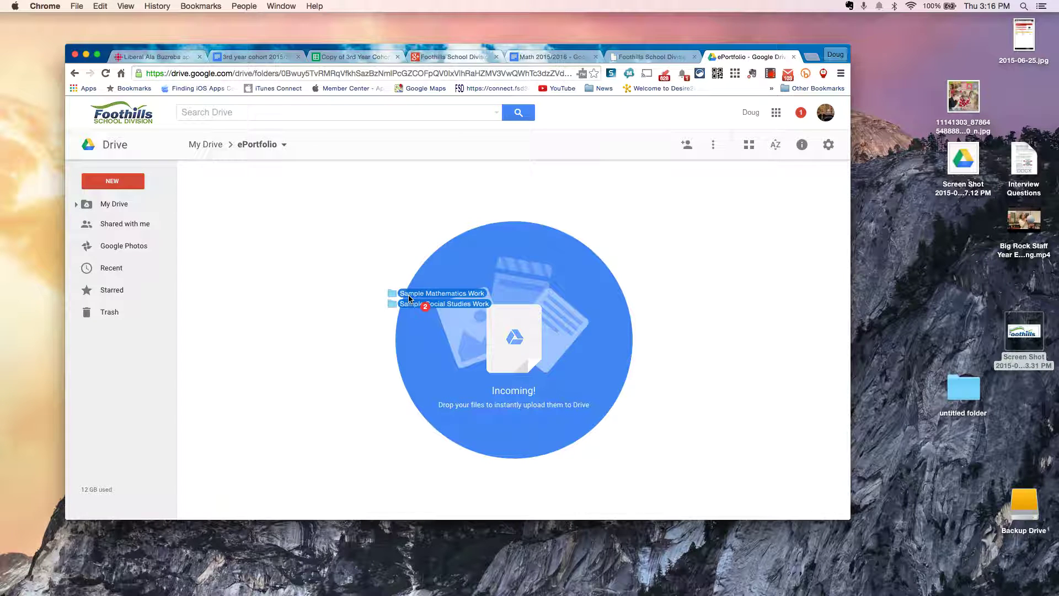
# Step: Drop Sample Mathematics Work and Sample Social Studies Work into the ePortfolio folder
pyautogui.moveTo(409, 298); pyautogui.dragTo(426, 305)
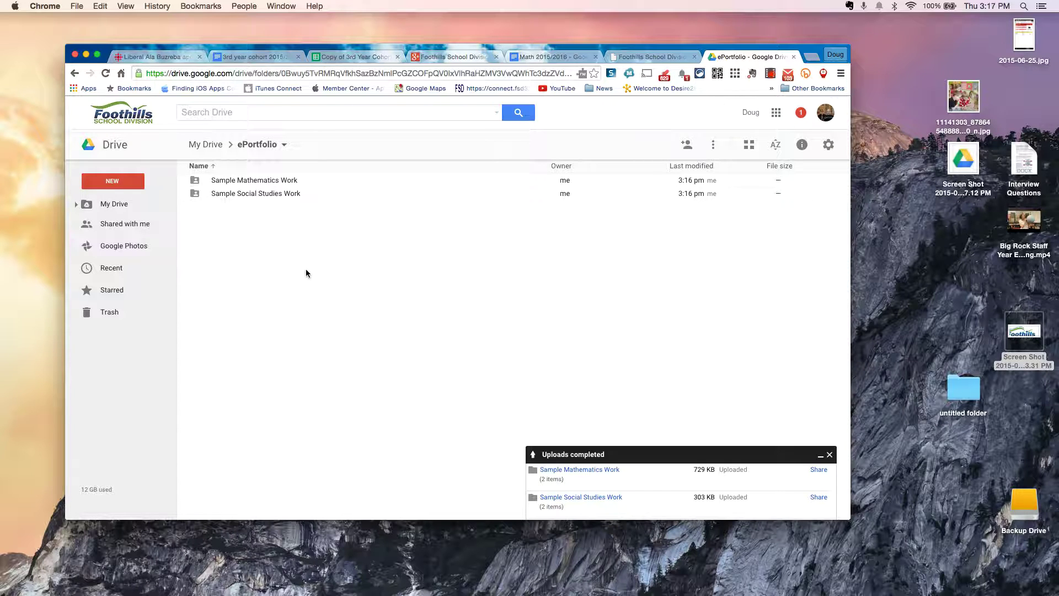
# Step: Create a new Google Docs document in the ePortfolio folder, confirming the shared-folder prompt
pyautogui.click(114, 185)
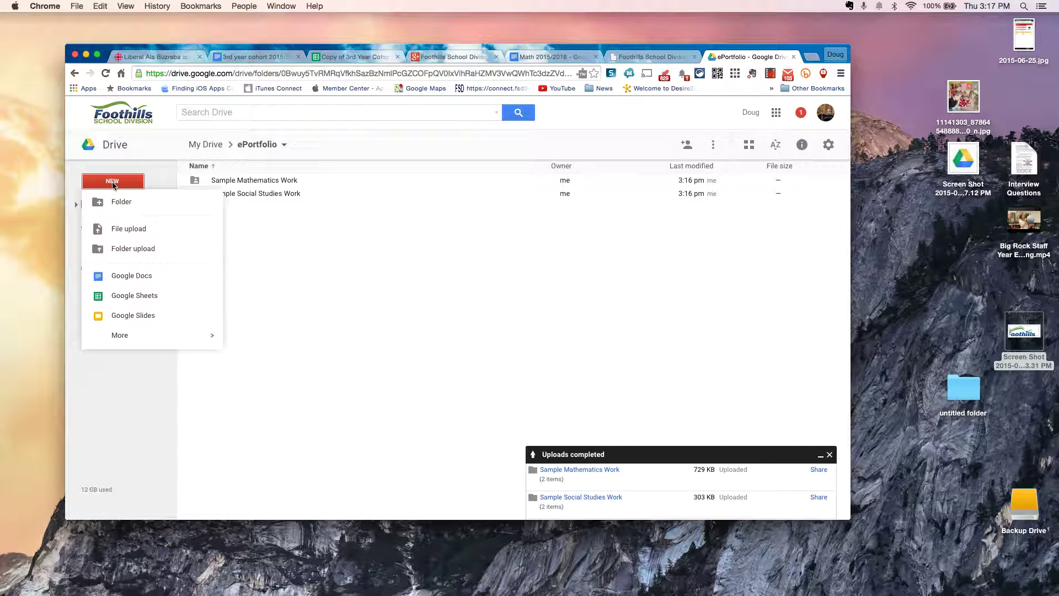
pyautogui.click(112, 277)
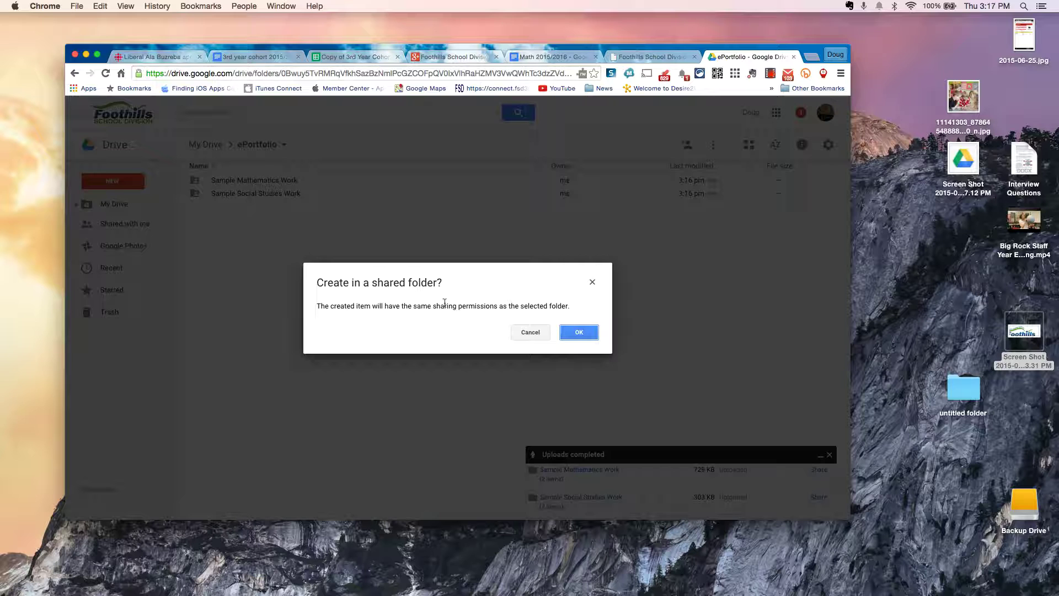
pyautogui.click(581, 332)
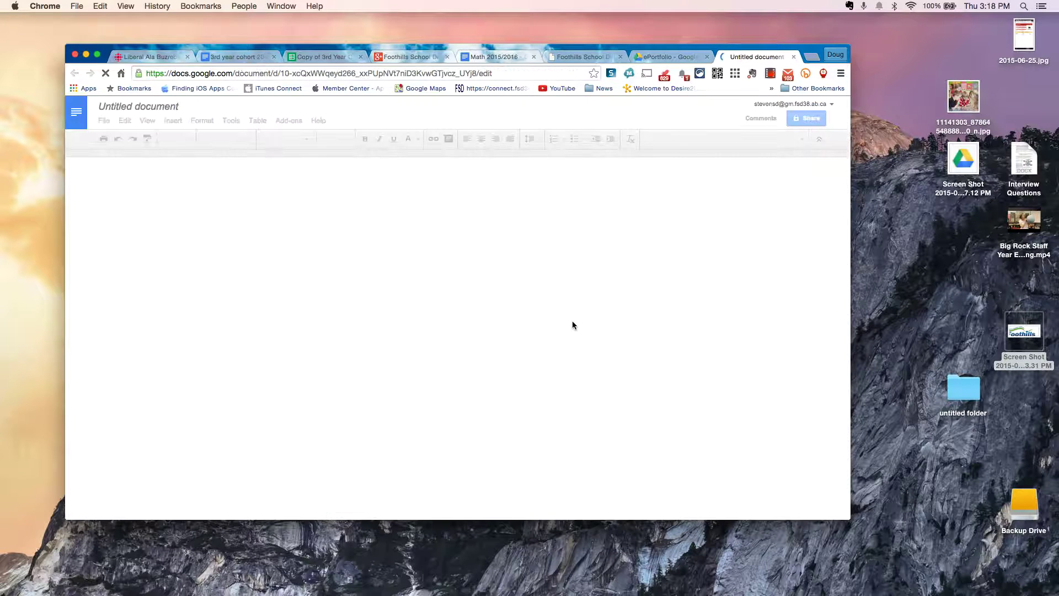
# Step: Rename the document to "<owner's name>'s ePortfolio - Start Here"
pyautogui.click(137, 108)
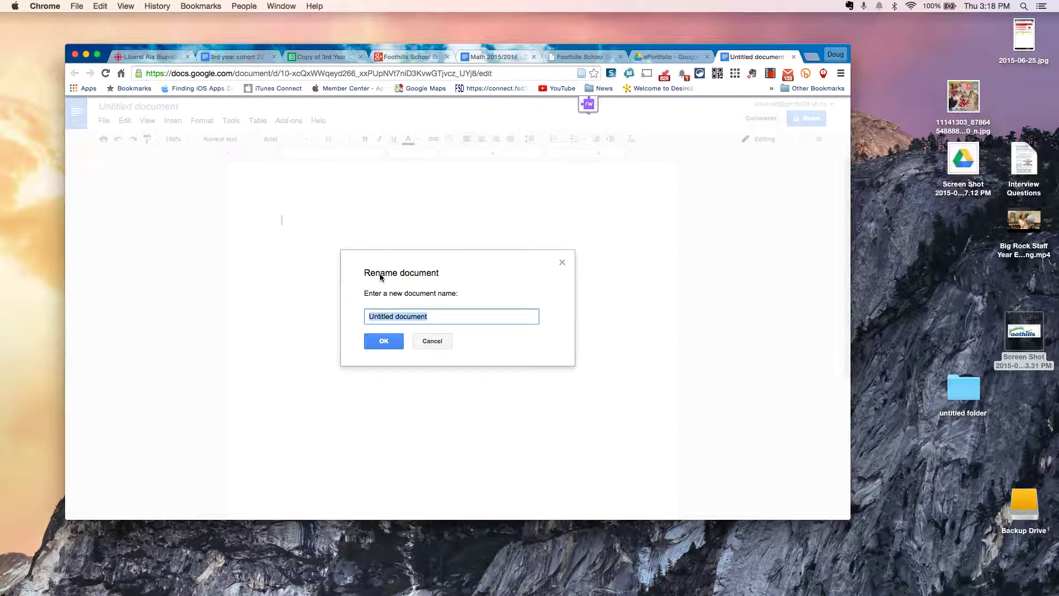
pyautogui.write("Doug's ePortfolio")
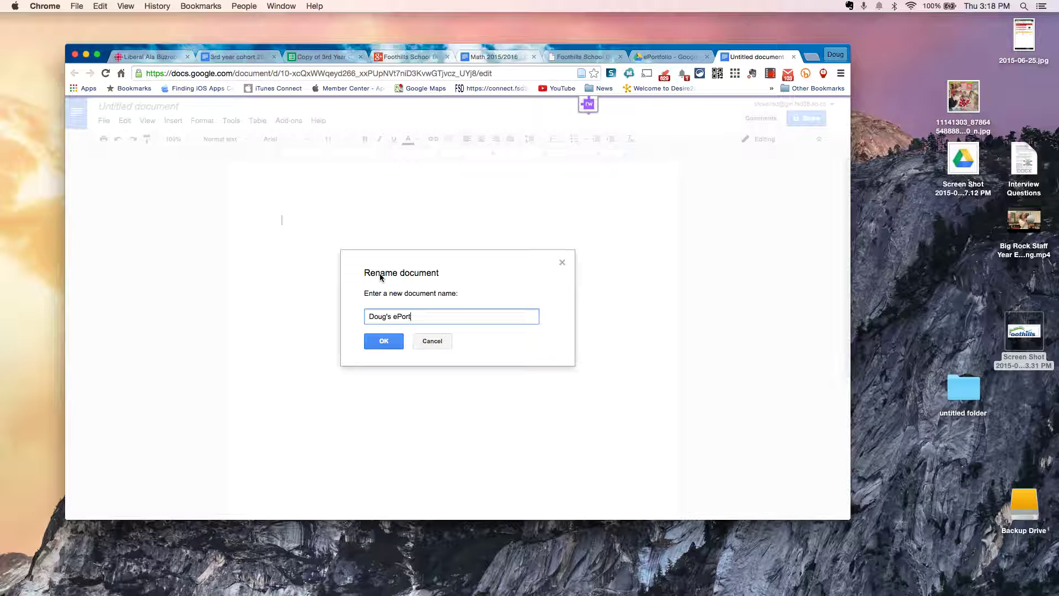
pyautogui.write(' - Start Here')
pyautogui.click(385, 342)
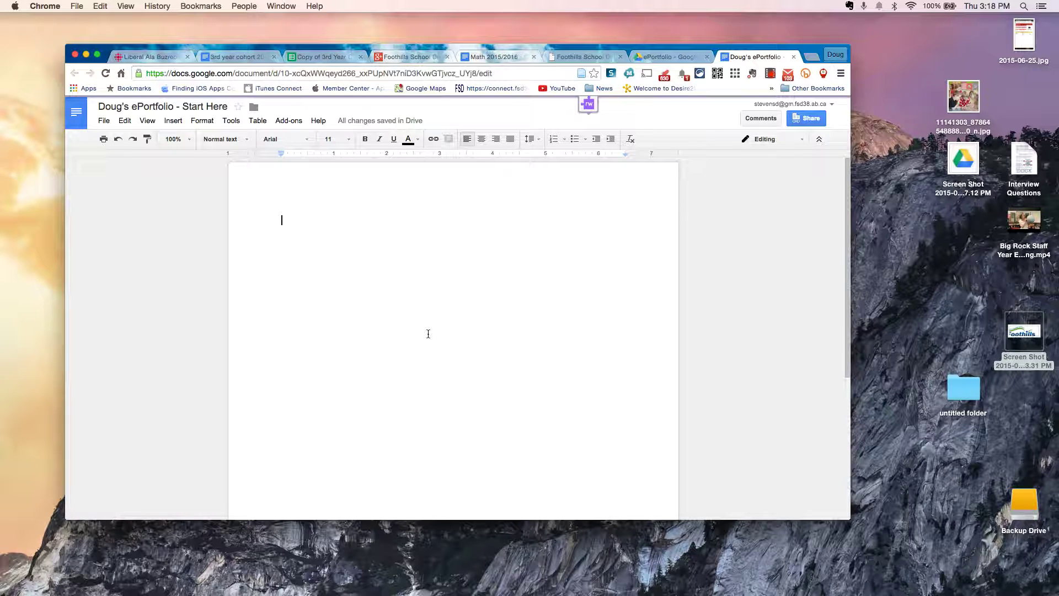
# Step: Choose Get add-ons... from the Add-ons menu to show the add-ons store
pyautogui.click(283, 122)
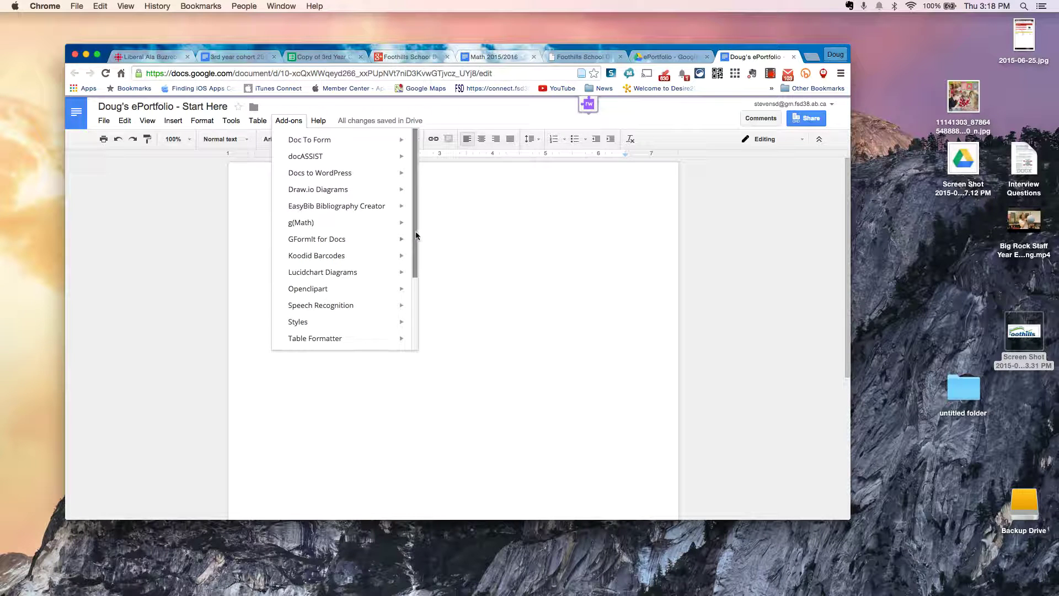
pyautogui.moveTo(416, 235); pyautogui.dragTo(415, 337)
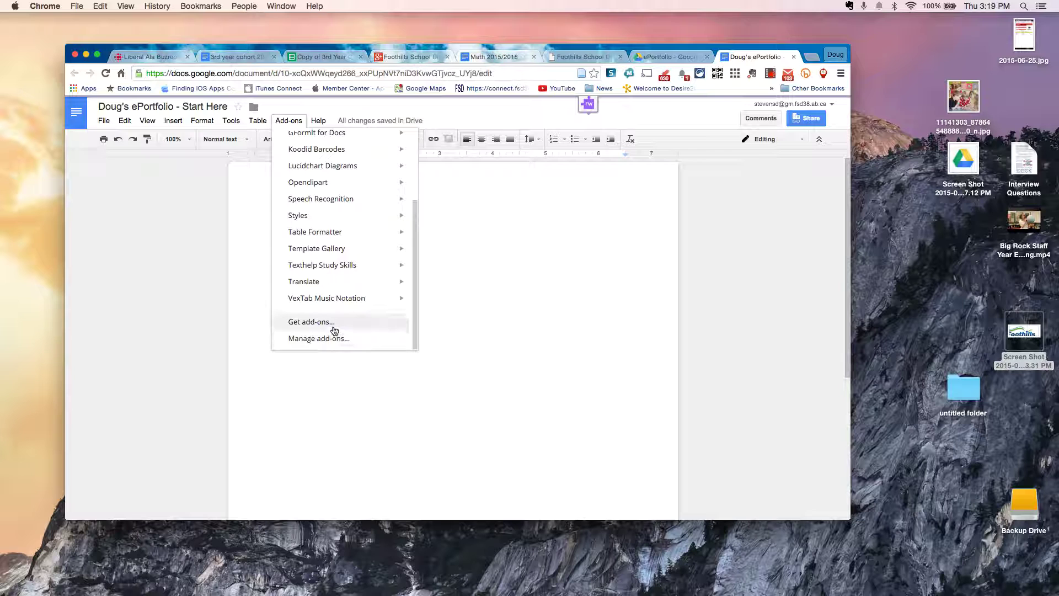
pyautogui.click(335, 325)
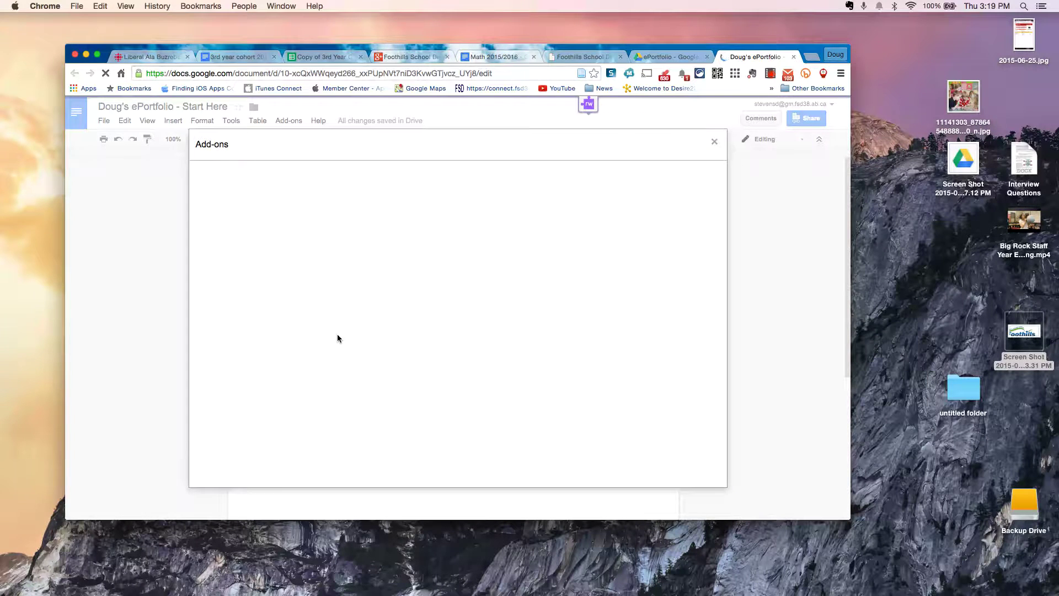
# Step: Search the store for 'kaizena', install Kaizena Mini and accept its permissions
pyautogui.moveTo(340, 337)
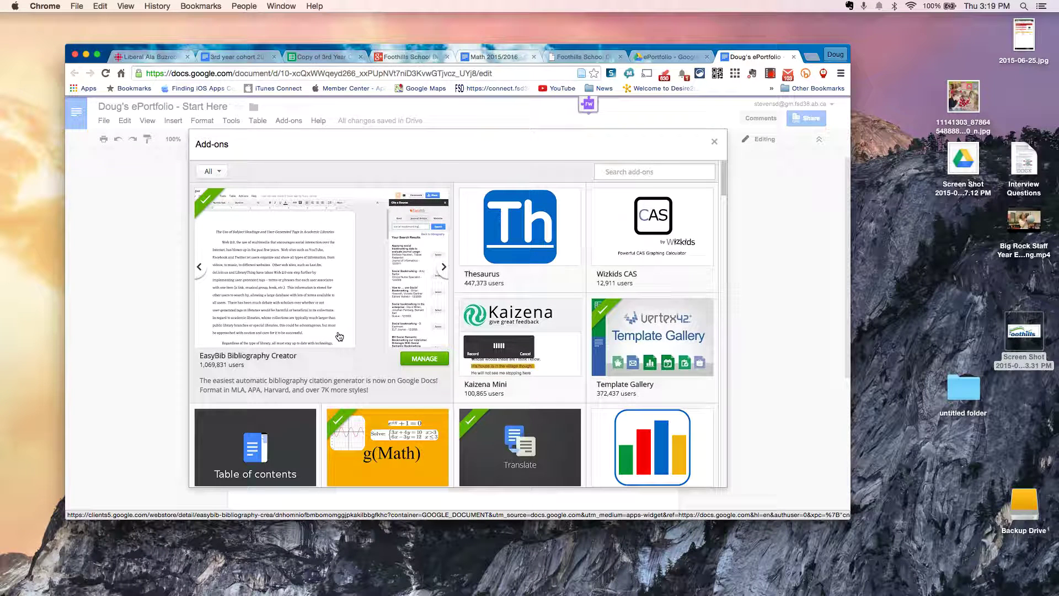
pyautogui.write('kaizena')
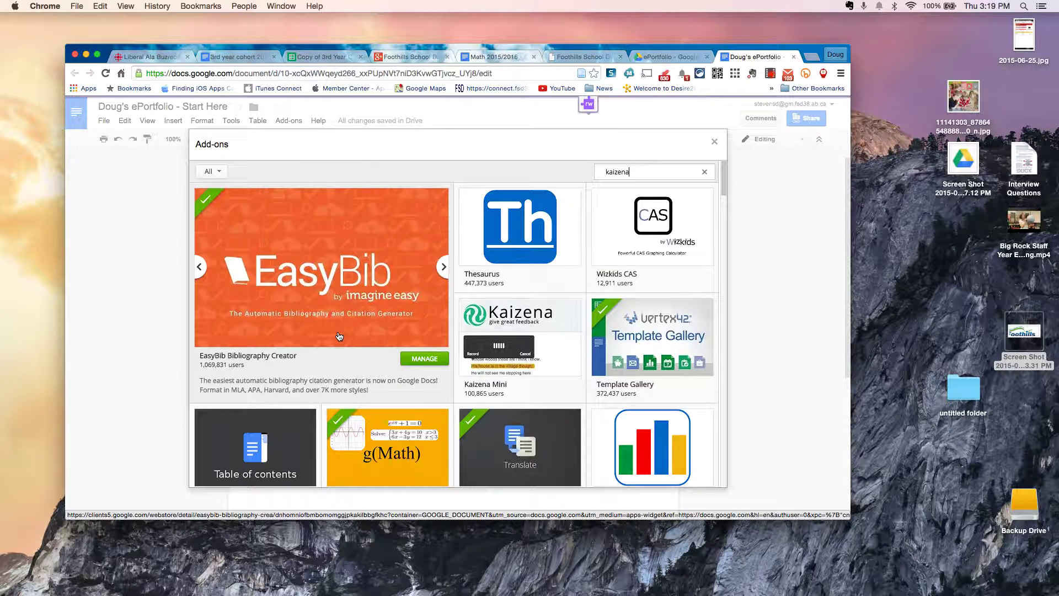
pyautogui.press('Return')
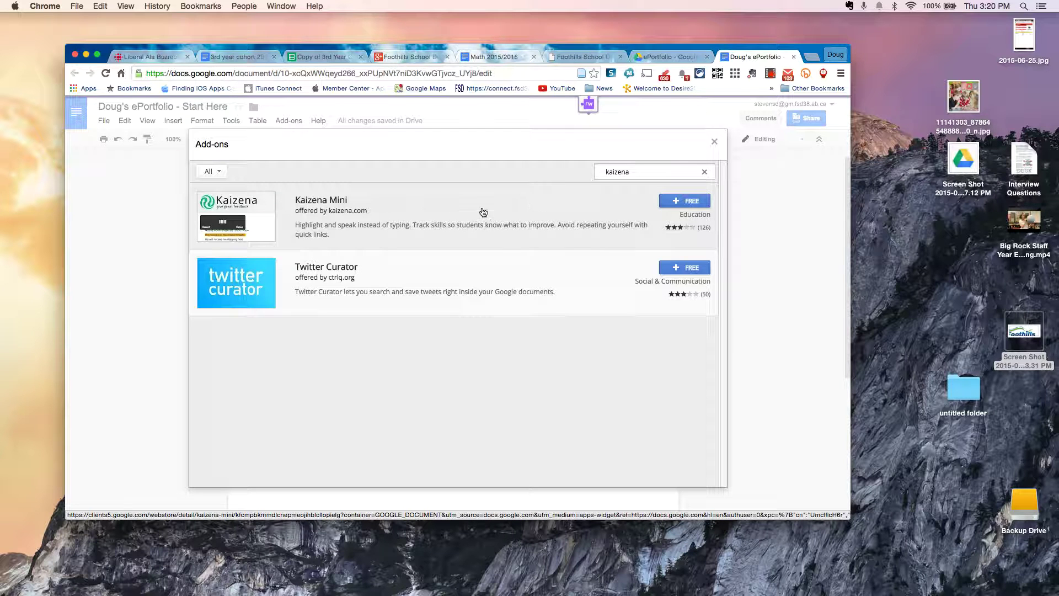
pyautogui.click(699, 208)
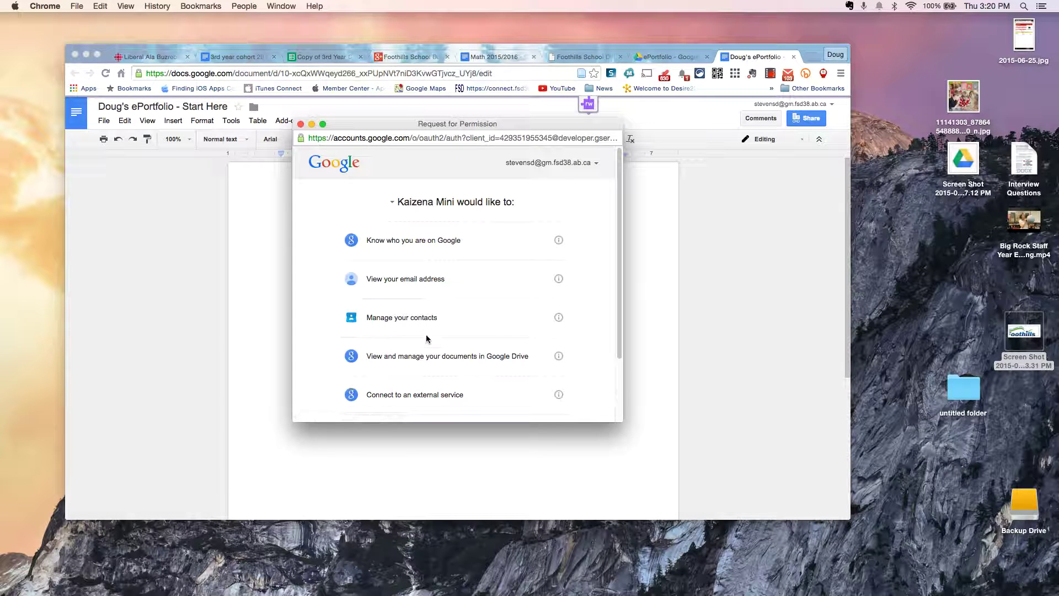
pyautogui.scroll(-3, 423, 357)
pyautogui.scroll(-1, 423, 358)
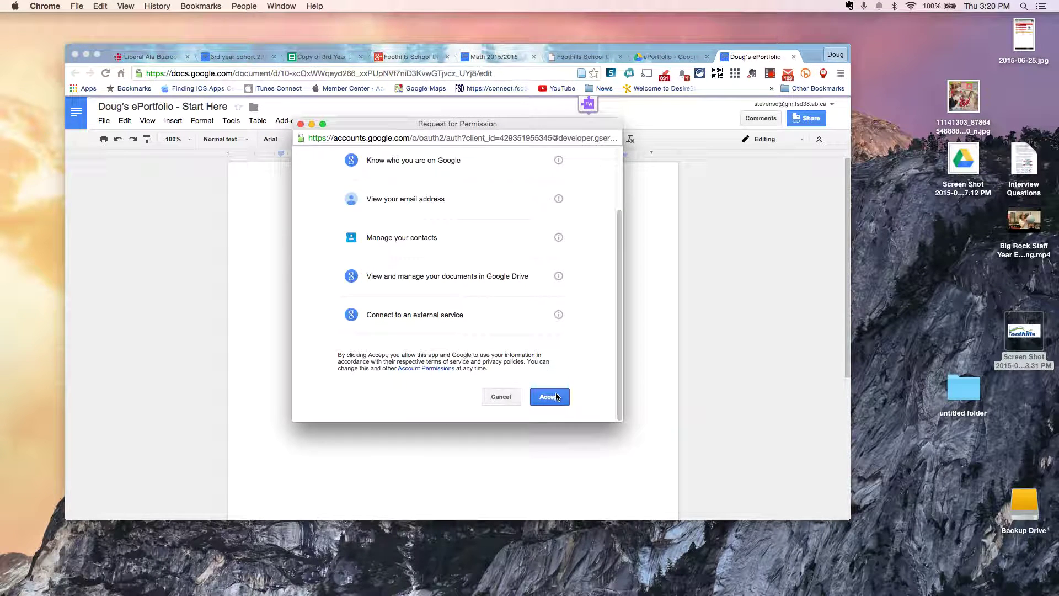
pyautogui.click(549, 396)
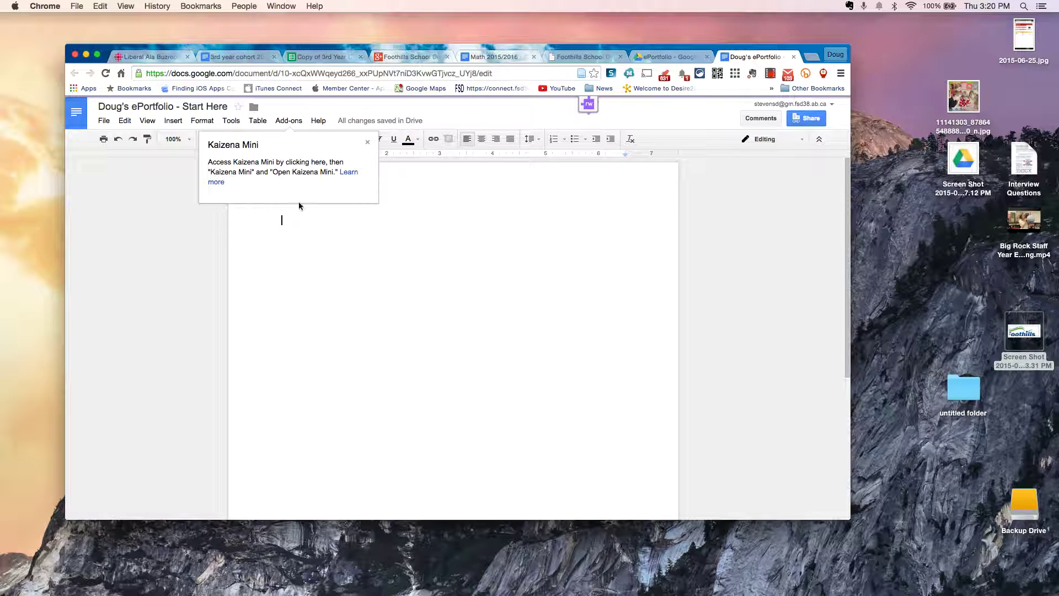
# Step: Search the add-ons store for 'folder', install Link Chooser, accept its permissions and dismiss its tip
pyautogui.click(367, 143)
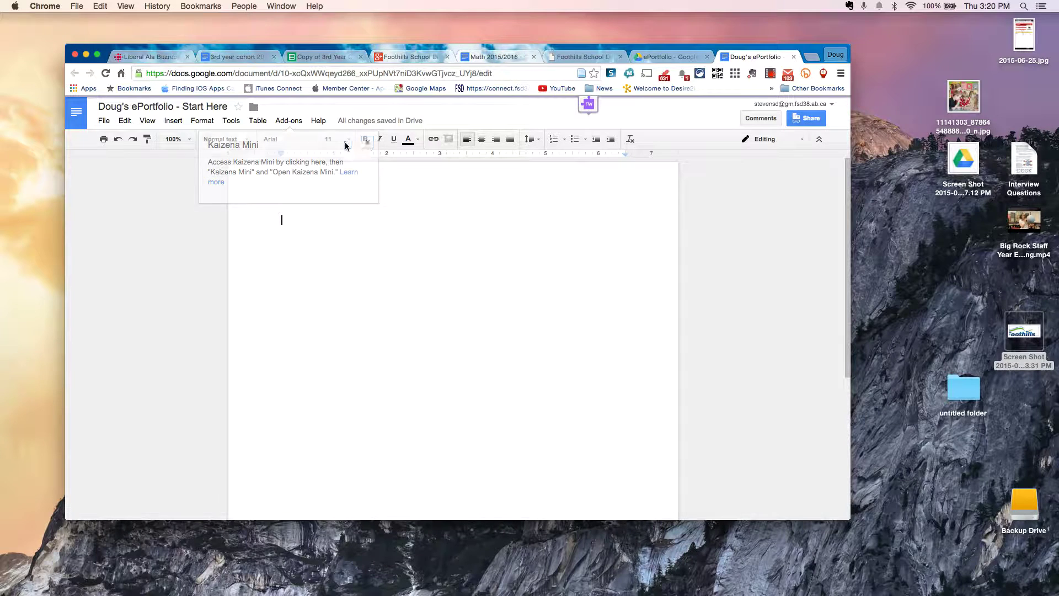
pyautogui.click(286, 121)
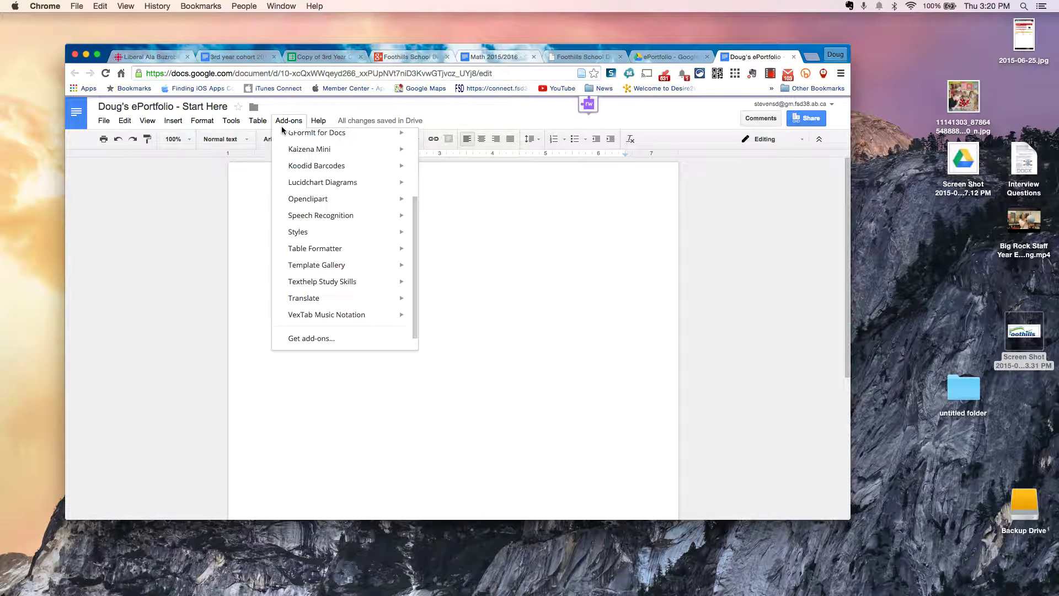
pyautogui.click(309, 338)
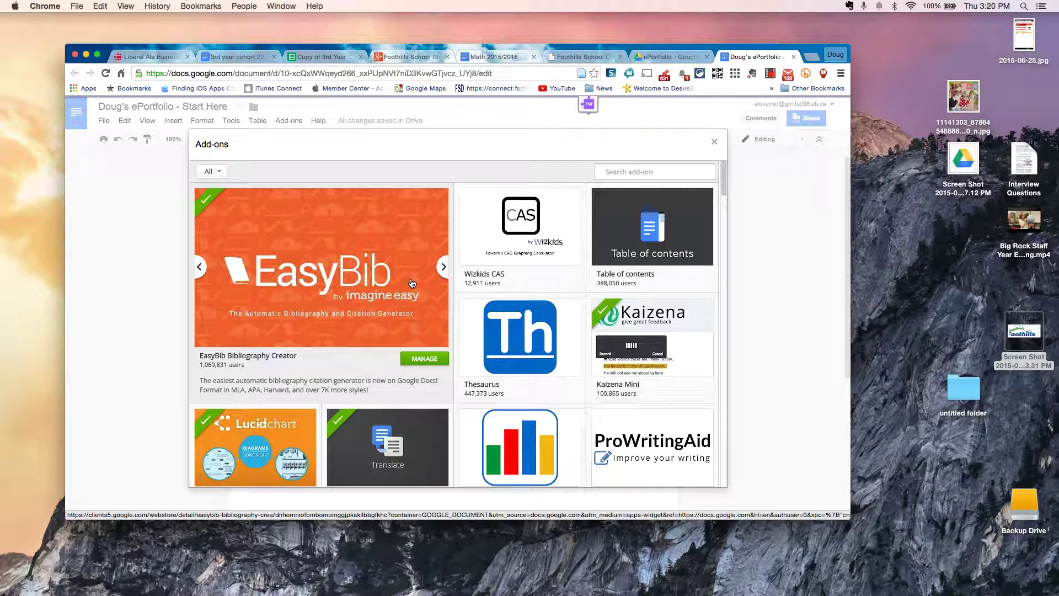
pyautogui.write('folder')
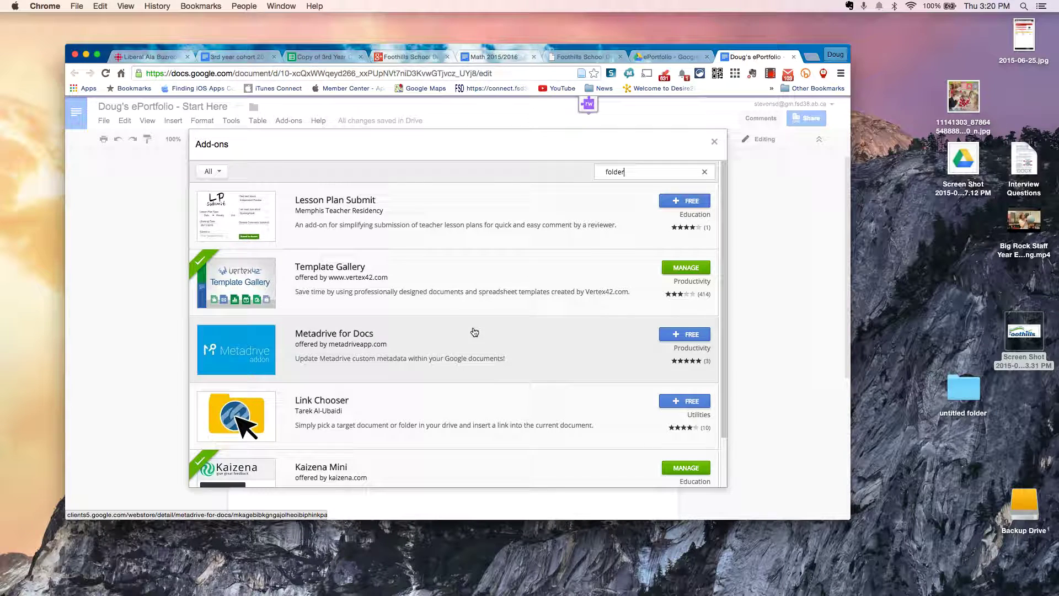
pyautogui.click(685, 402)
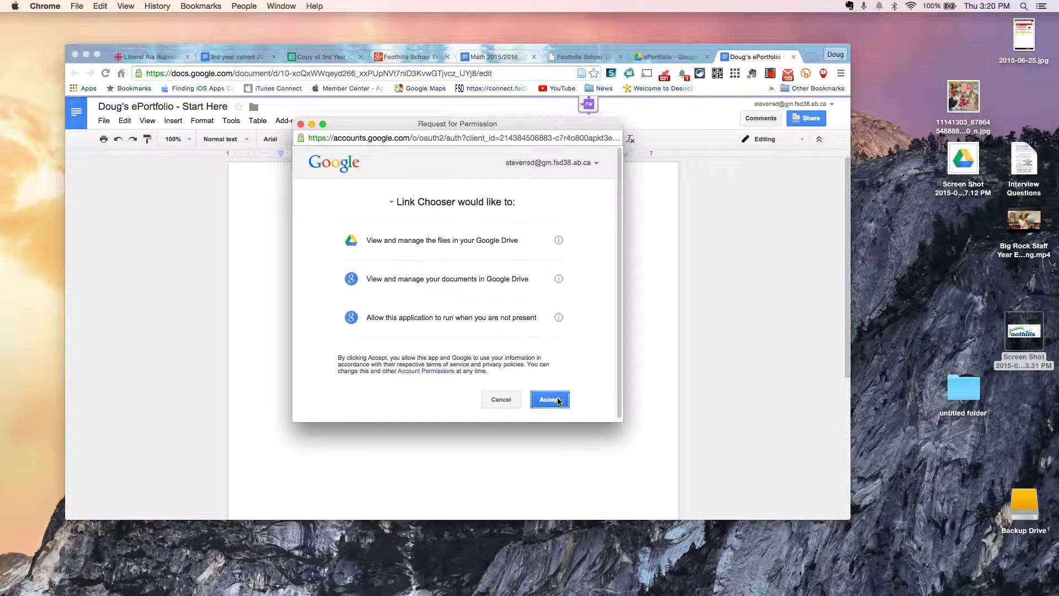
pyautogui.click(559, 400)
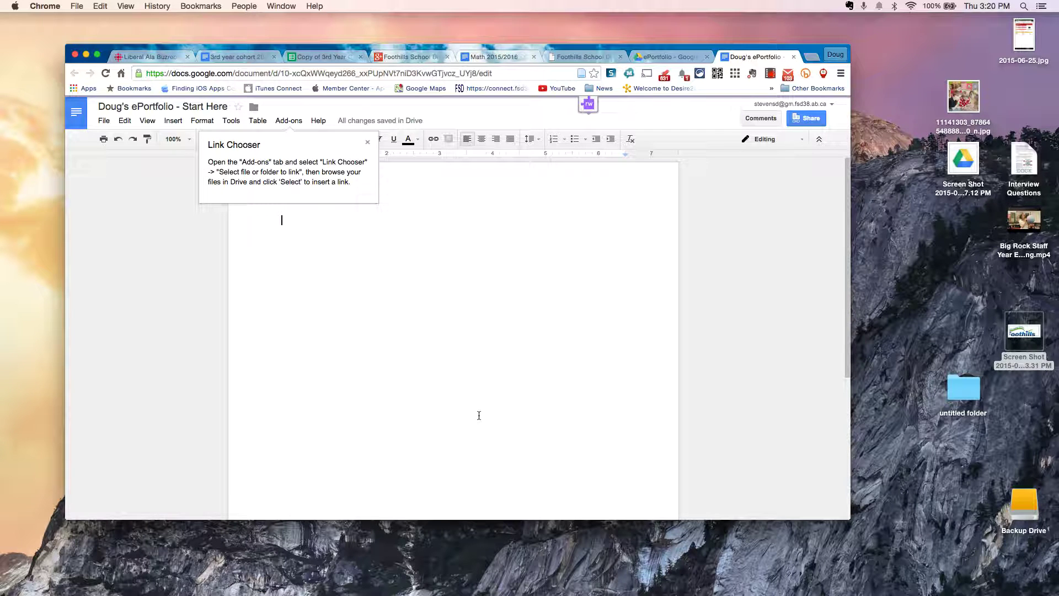
pyautogui.click(367, 143)
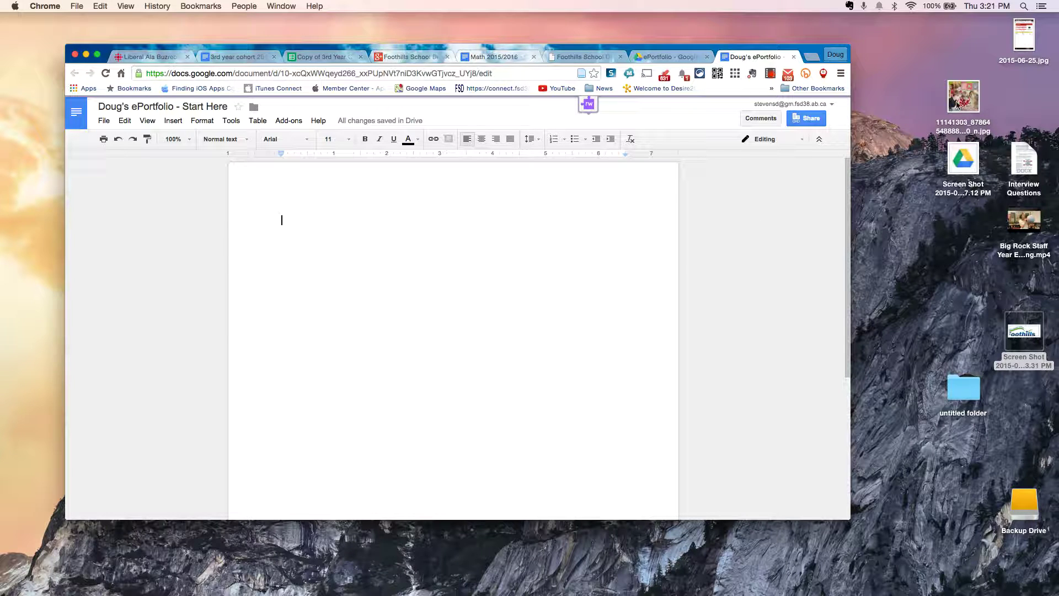
# Step: Insert the desktop photo, then type an 'About <owner's name>:' heading and an intro line
pyautogui.moveTo(957, 104); pyautogui.dragTo(293, 235)
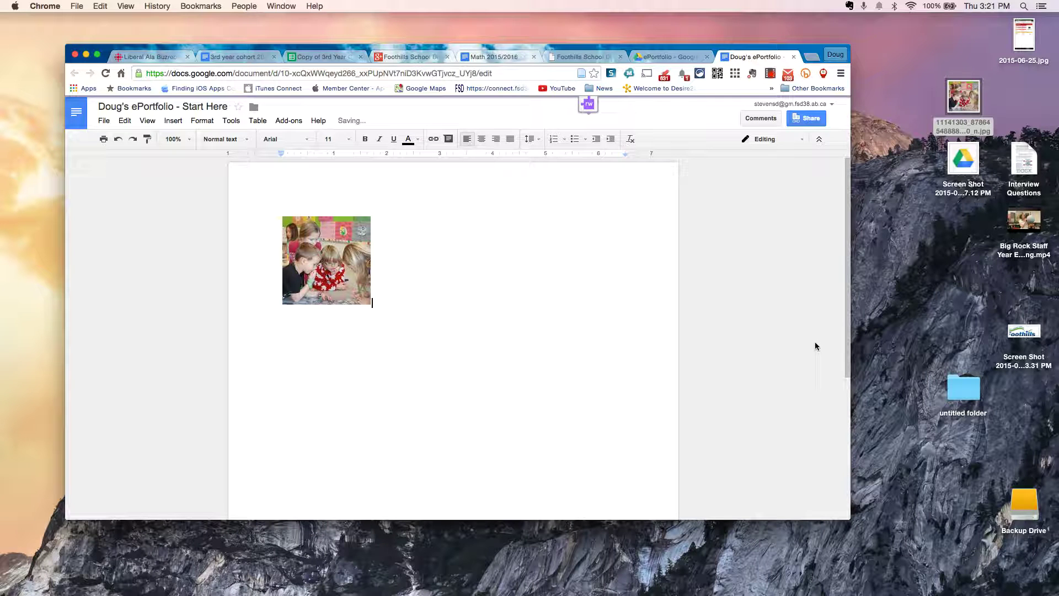
pyautogui.click(487, 305)
pyautogui.press('Return')
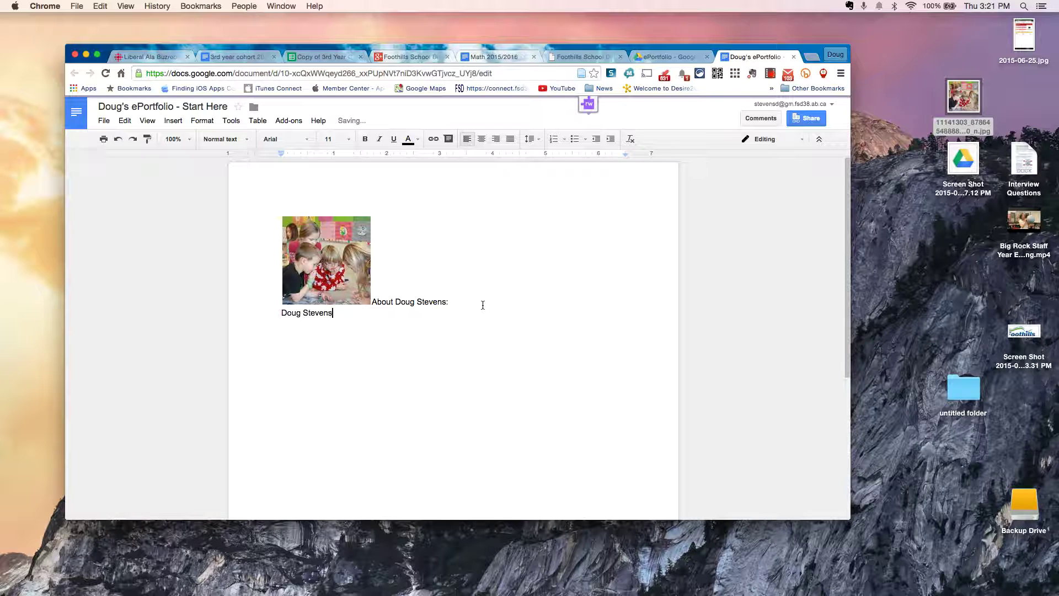
pyautogui.write(' is...')
# Step: Set the photo to Wrap text and begin 'My best mathematics works' below it
pyautogui.click(316, 253)
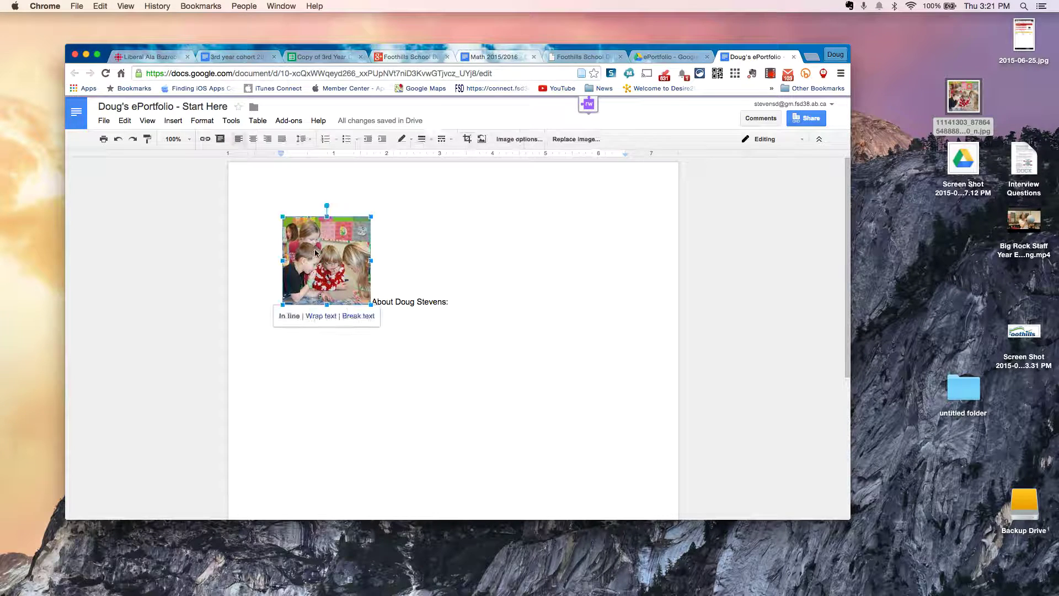
pyautogui.click(314, 317)
pyautogui.click(382, 251)
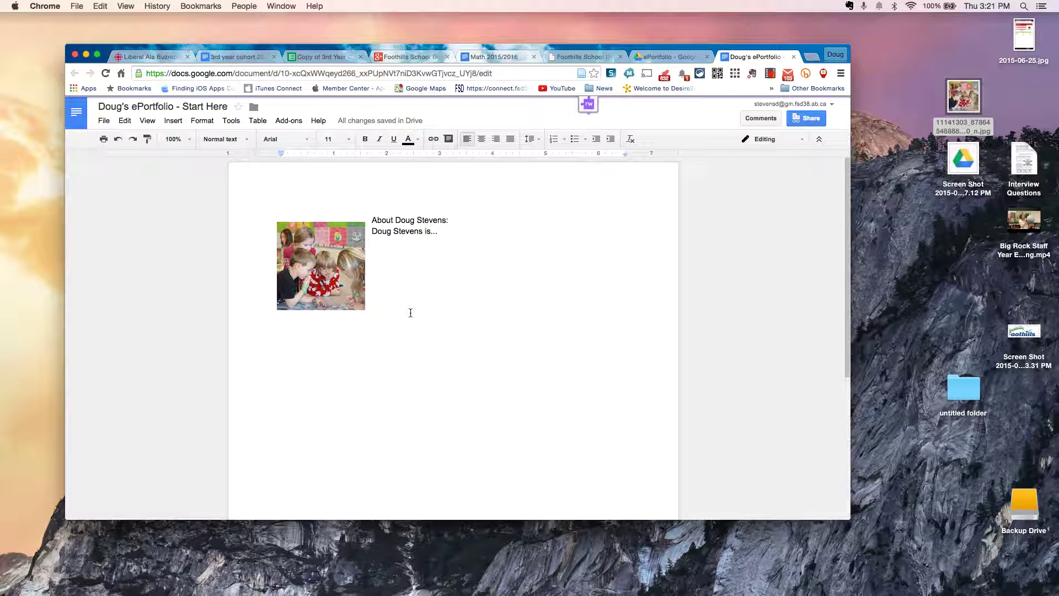
pyautogui.press('Return')
pyautogui.press('Return')
pyautogui.press('Return')
pyautogui.press('Return')
pyautogui.press('Return')
pyautogui.press('Return')
pyautogui.press('Return')
pyautogui.press('Return')
pyautogui.press('Return')
pyautogui.write('My best mathematics')
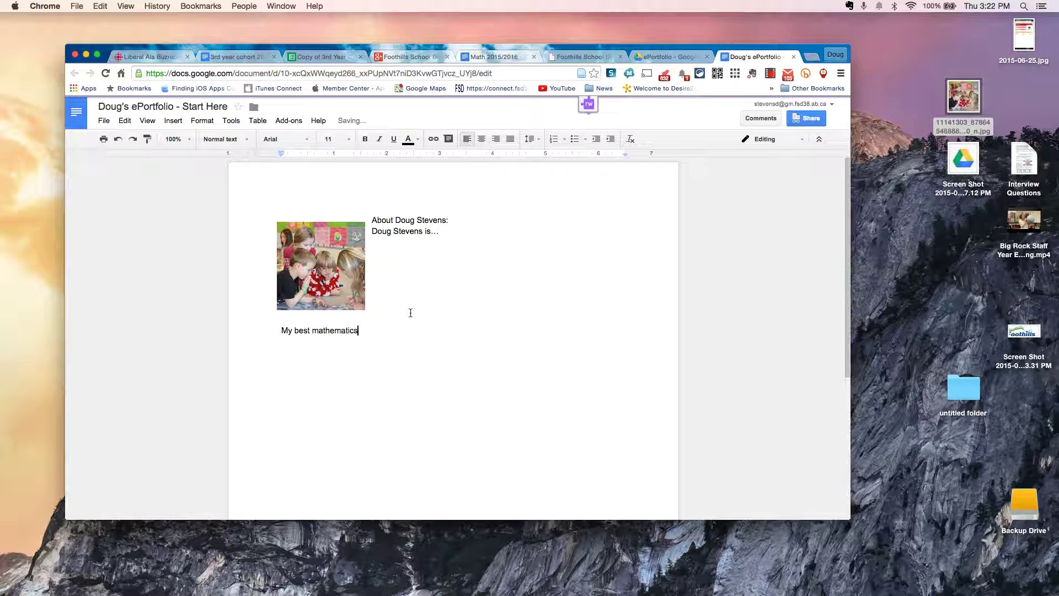
pyautogui.write(' works')
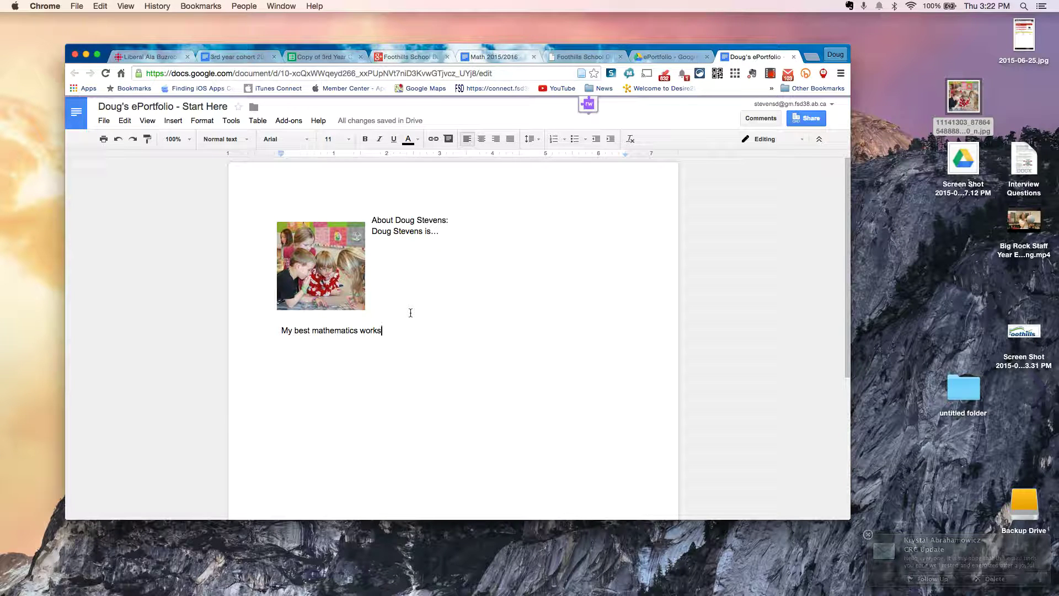
# Step: Add a bulleted 'My personal reflections' item on a new line below the heading
pyautogui.press('Return')
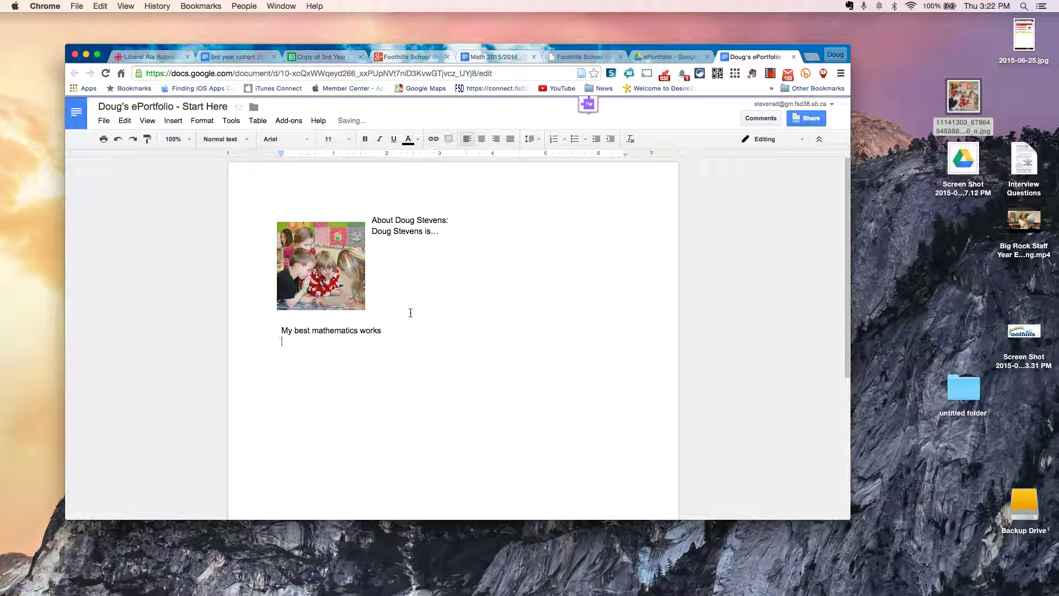
pyautogui.click(573, 144)
pyautogui.write('My persona')
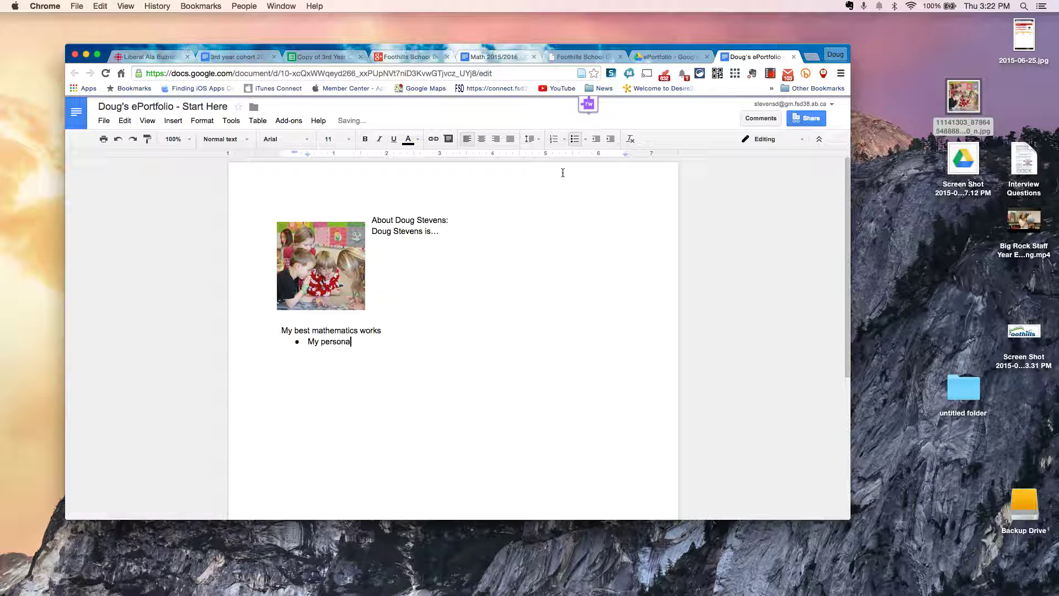
pyautogui.write('l reflections')
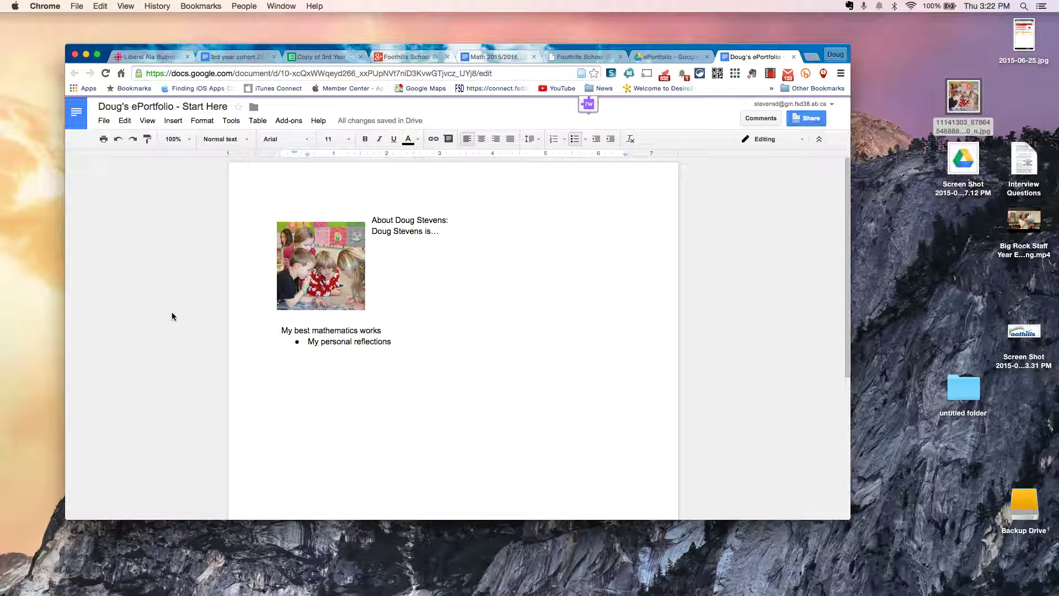
# Step: Correct the heading from 'works' to 'My best mathematics work' and select the whole line
pyautogui.click(281, 330)
pyautogui.moveTo(281, 330); pyautogui.dragTo(381, 329)
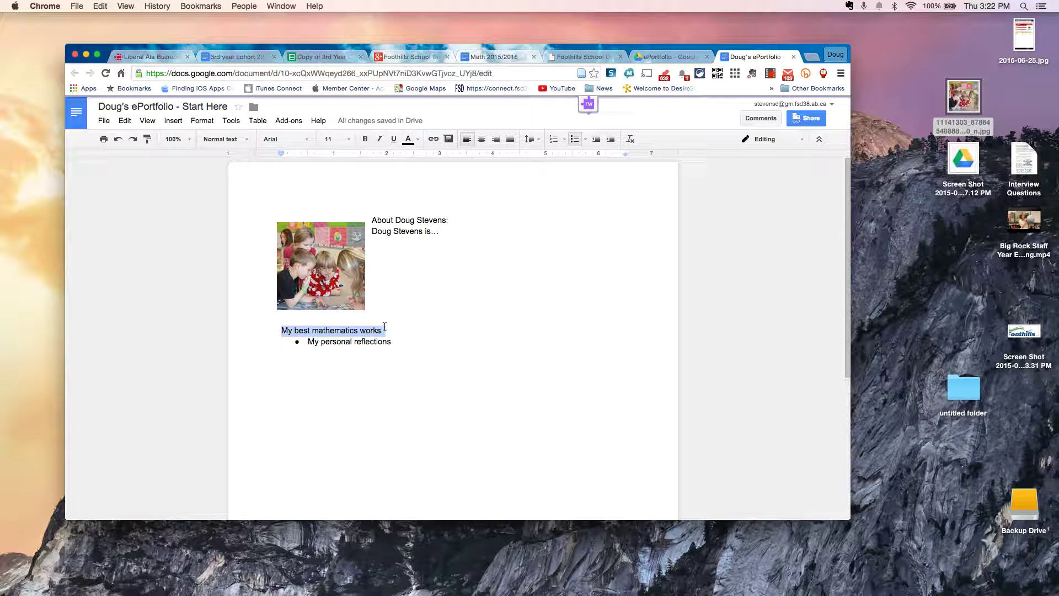
pyautogui.click(381, 330)
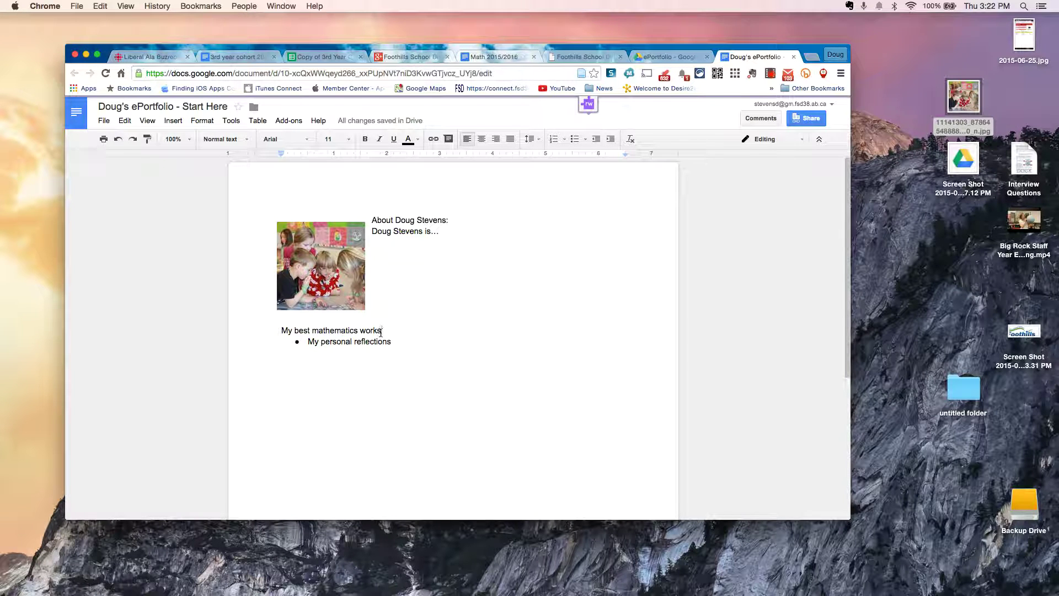
pyautogui.press('BackSpace')
pyautogui.tripleClick(380, 332)
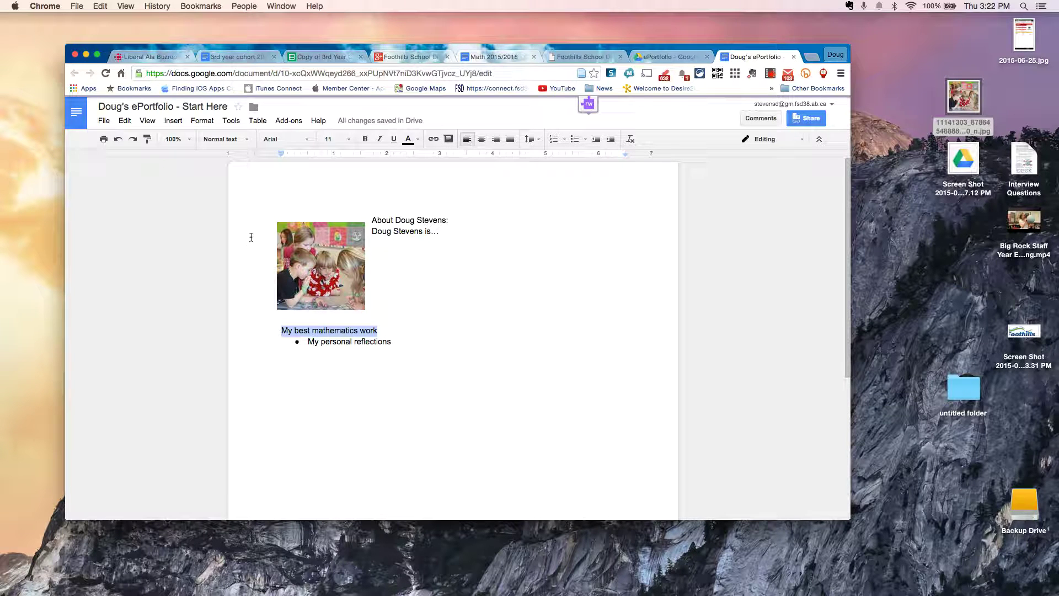
# Step: Use Link Chooser to link the heading to the word-cloud screenshot in ePortfolio > Sample Mathematics Work
pyautogui.click(288, 120)
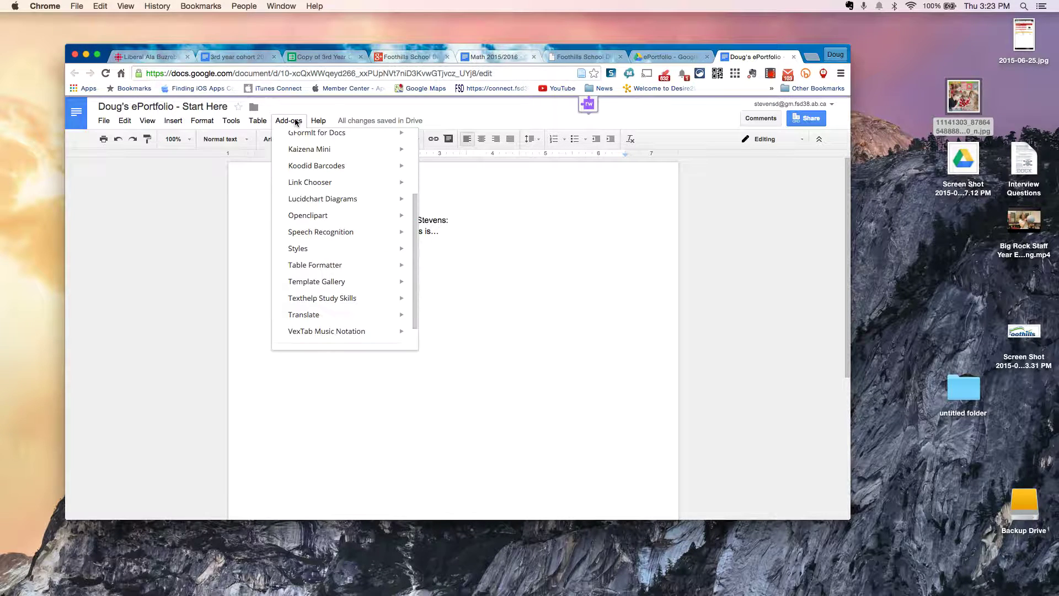
pyautogui.moveTo(293, 182)
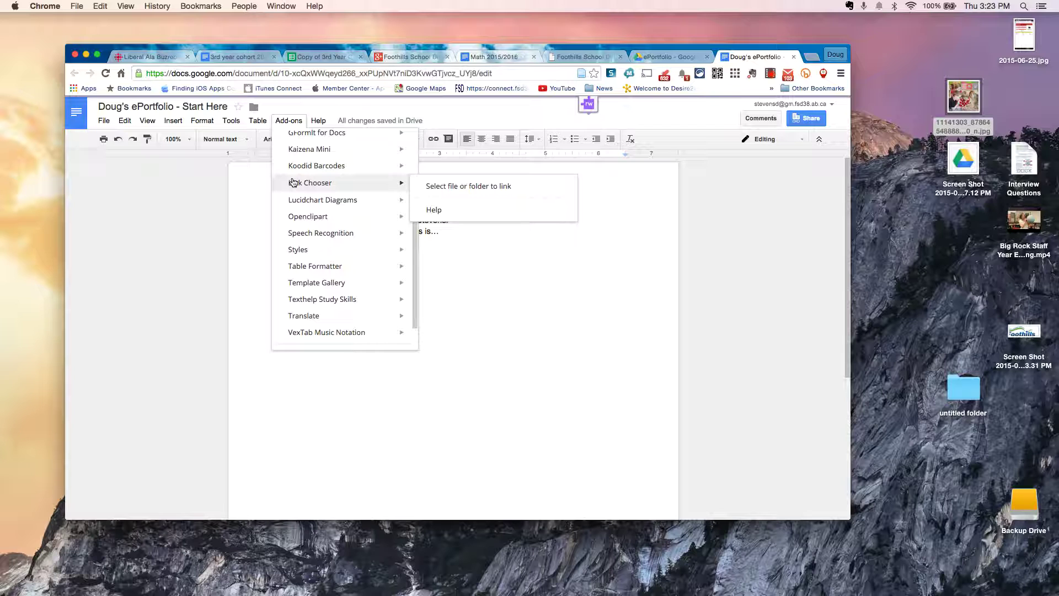
pyautogui.click(450, 189)
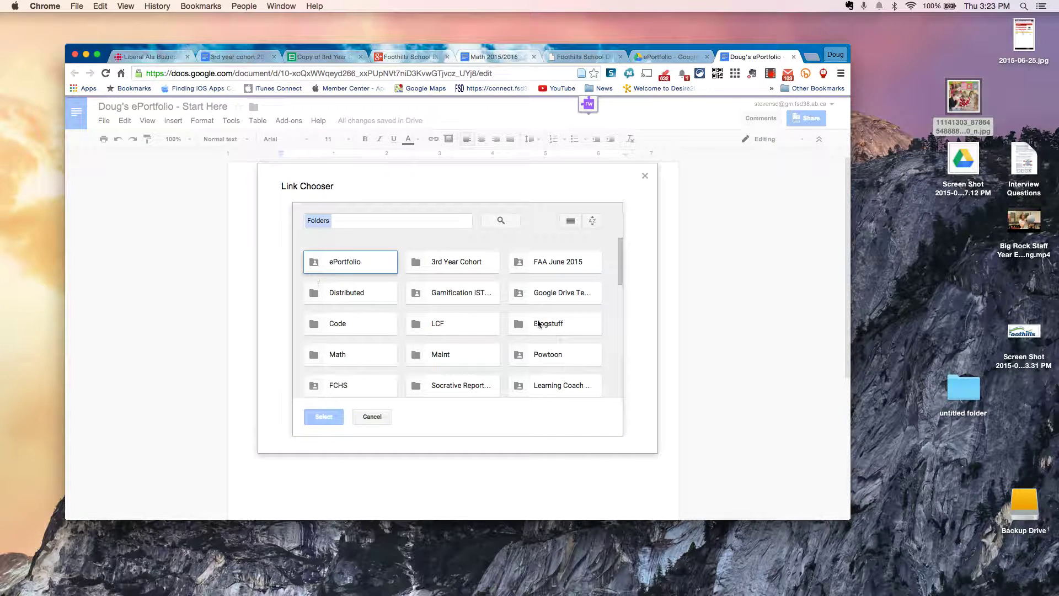
pyautogui.doubleClick(344, 265)
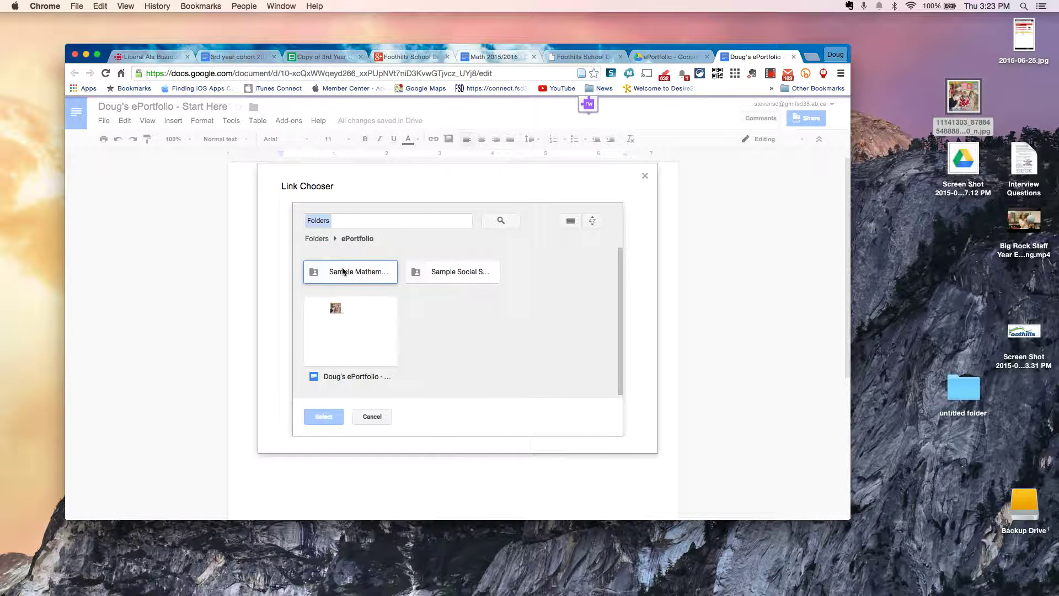
pyautogui.doubleClick(345, 283)
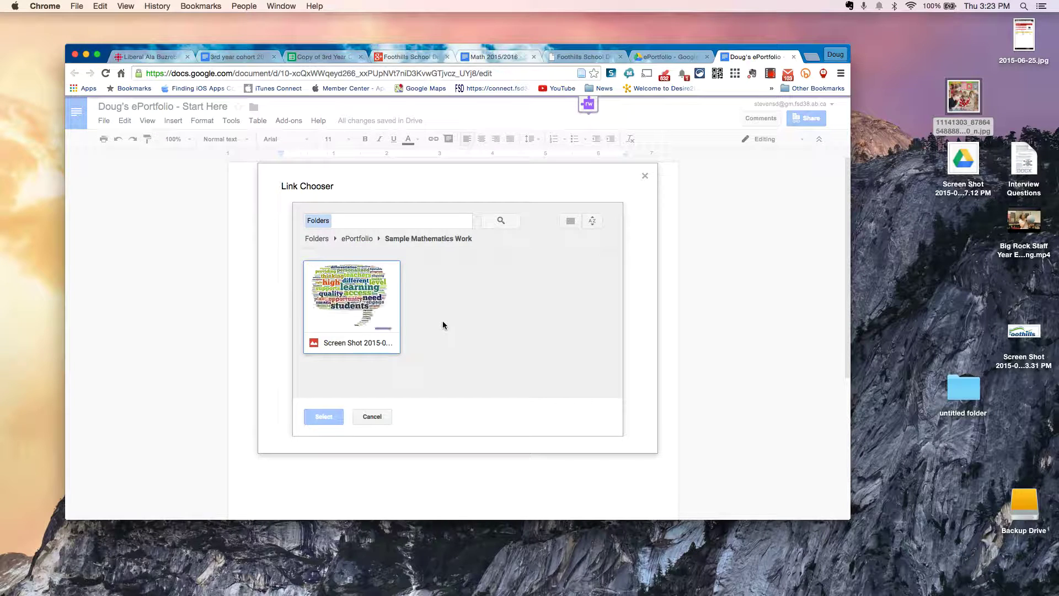
pyautogui.click(340, 300)
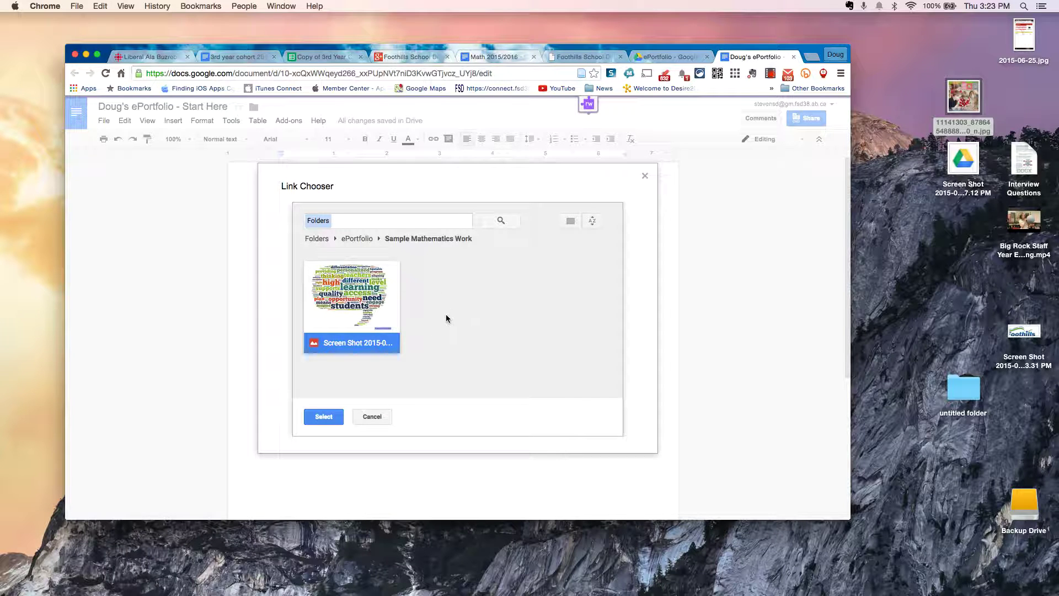
pyautogui.click(334, 418)
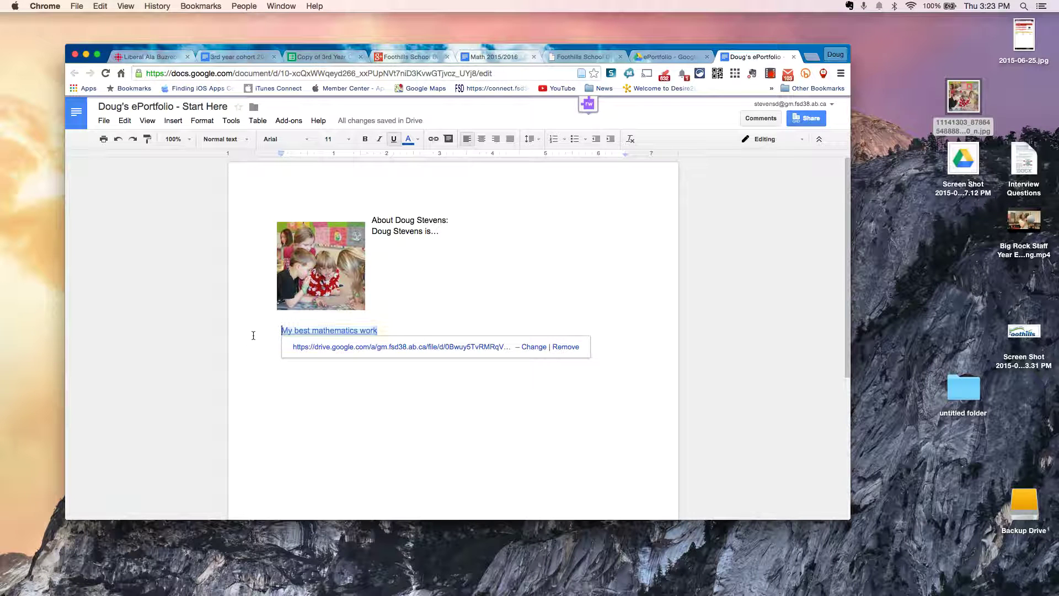
pyautogui.click(345, 342)
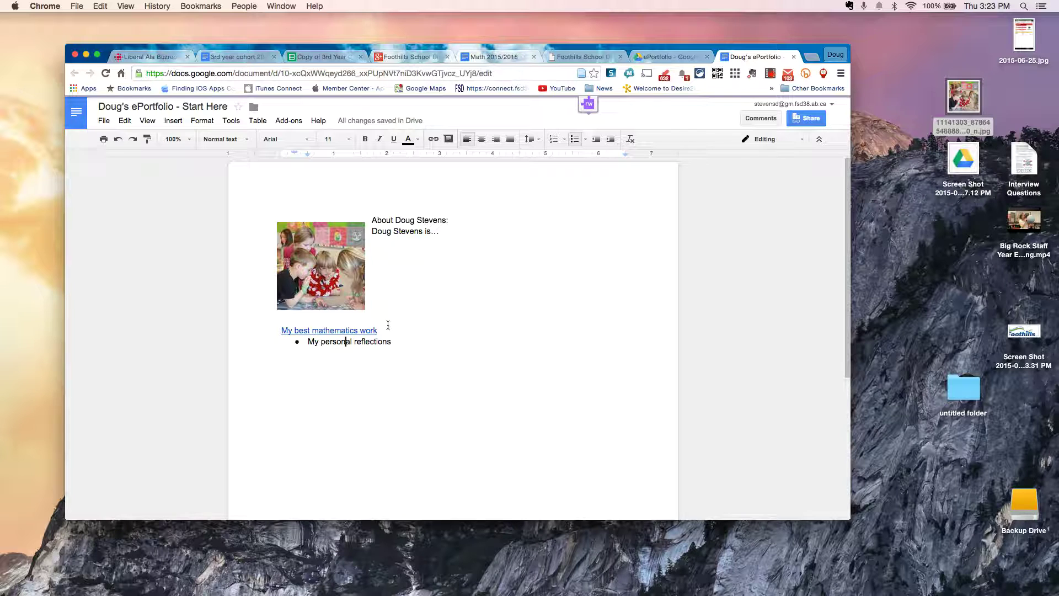
pyautogui.click(322, 330)
pyautogui.click(342, 346)
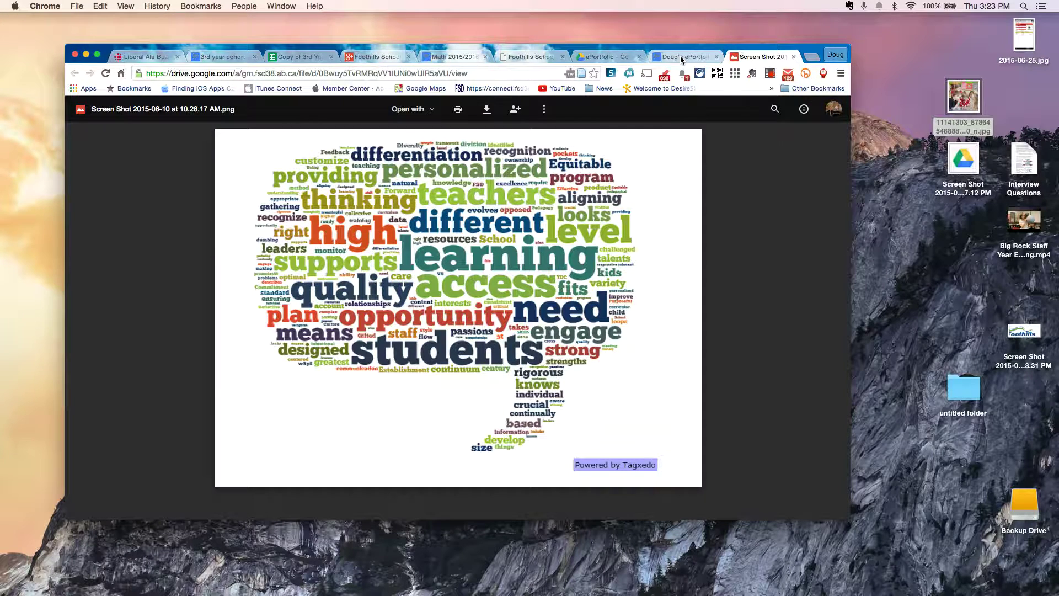
pyautogui.moveTo(682, 60); pyautogui.dragTo(682, 61)
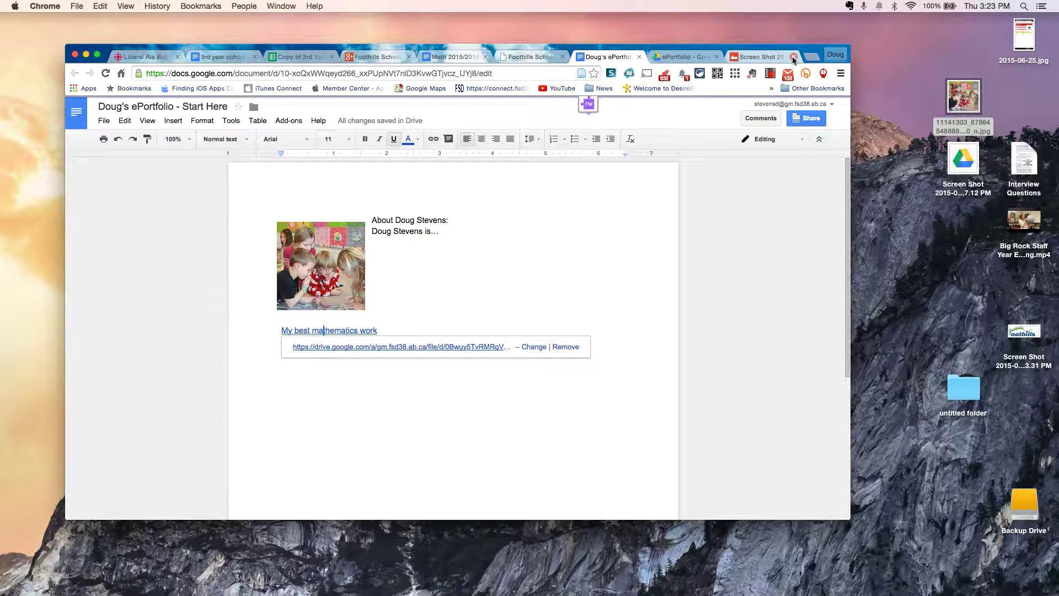
pyautogui.click(793, 56)
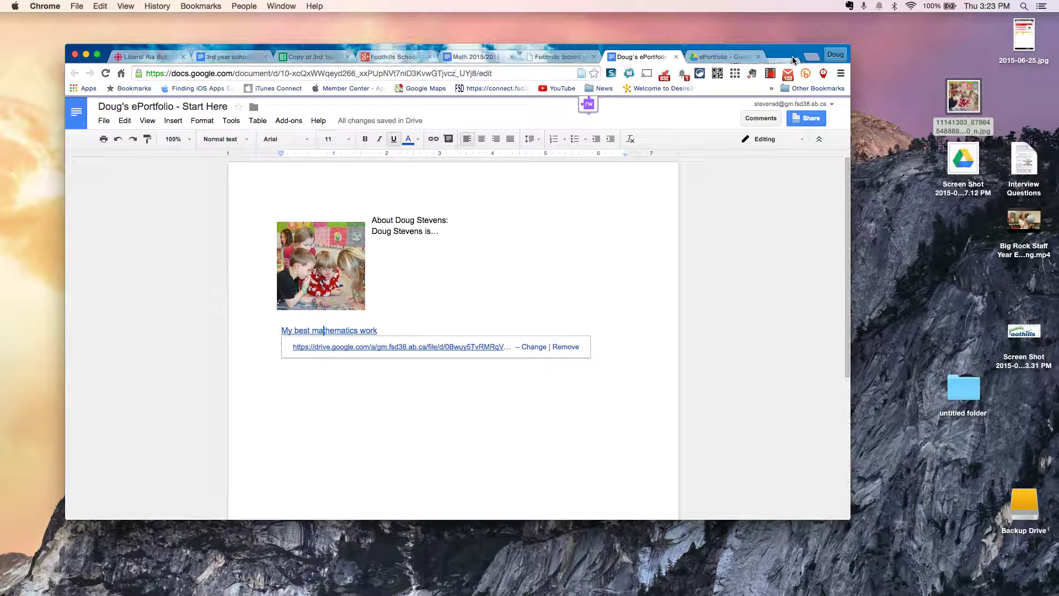
pyautogui.click(441, 298)
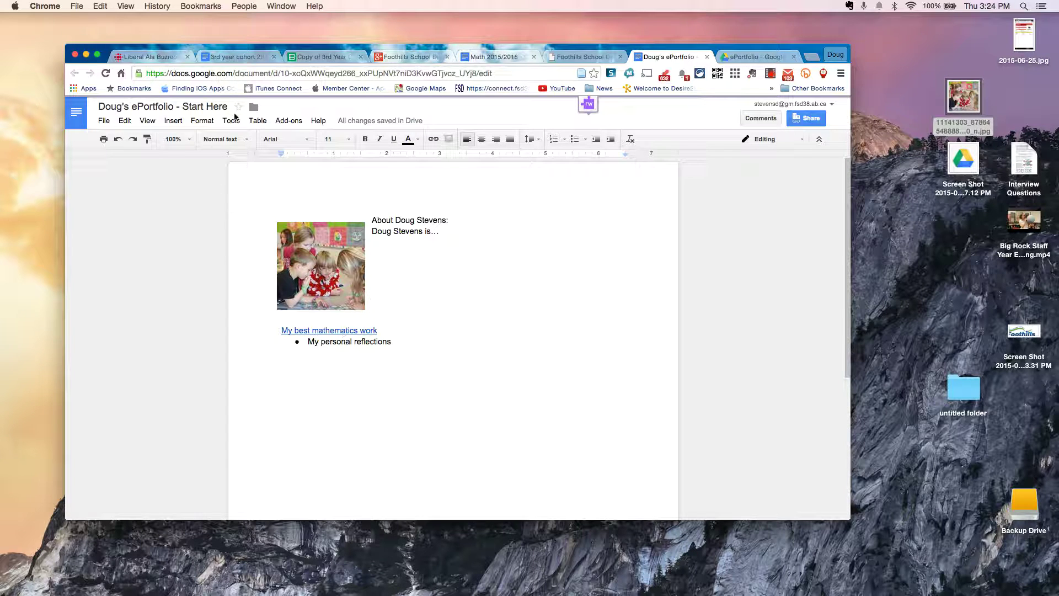
pyautogui.click(288, 120)
# Step: Launch Kaizena Mini and pick your own school account as the feedback recipient
pyautogui.moveTo(311, 154)
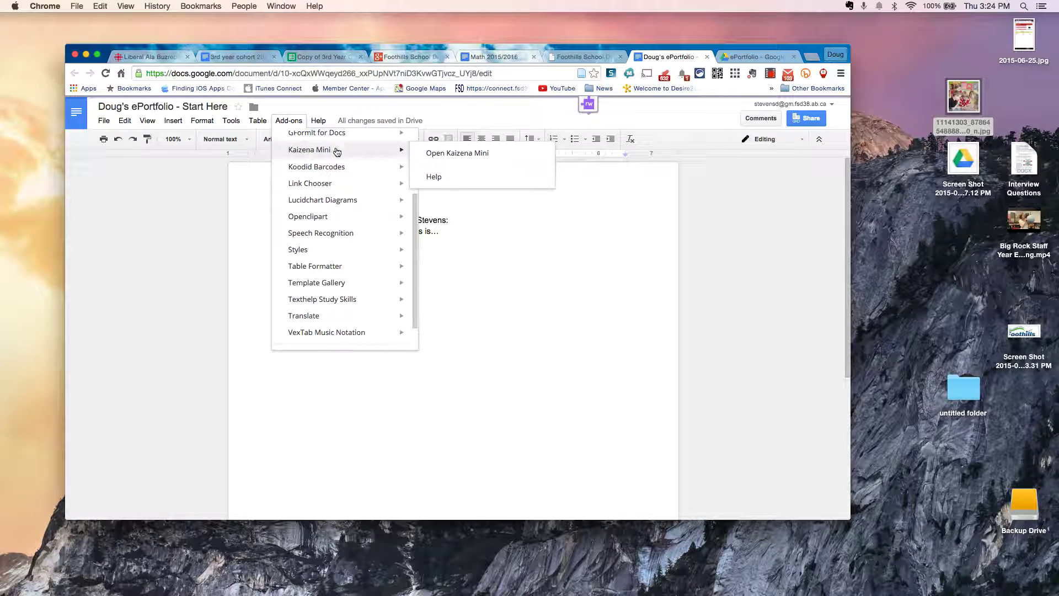
pyautogui.click(444, 155)
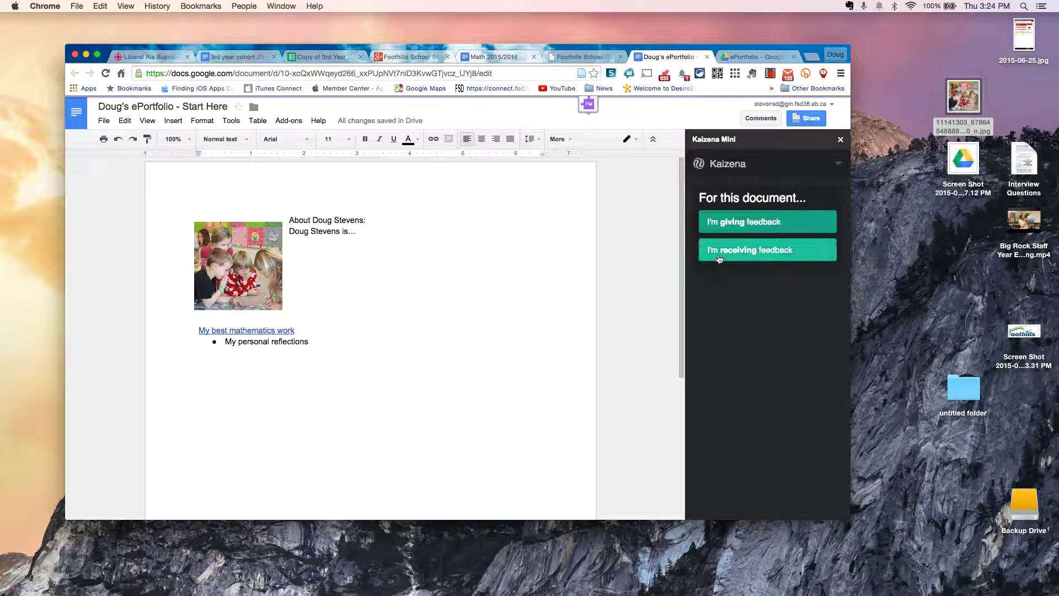
pyautogui.click(724, 228)
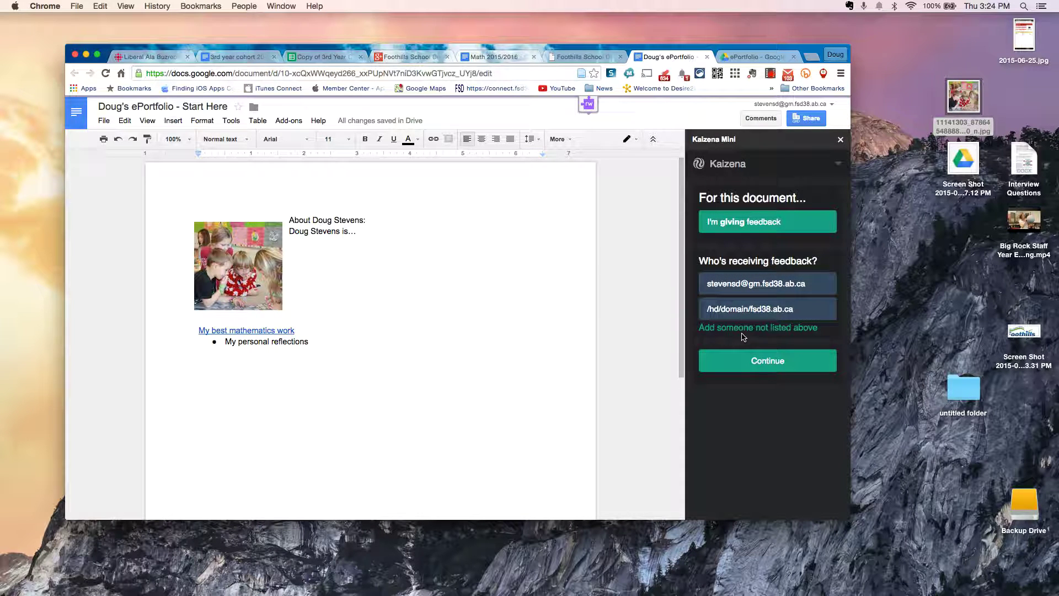
pyautogui.click(773, 290)
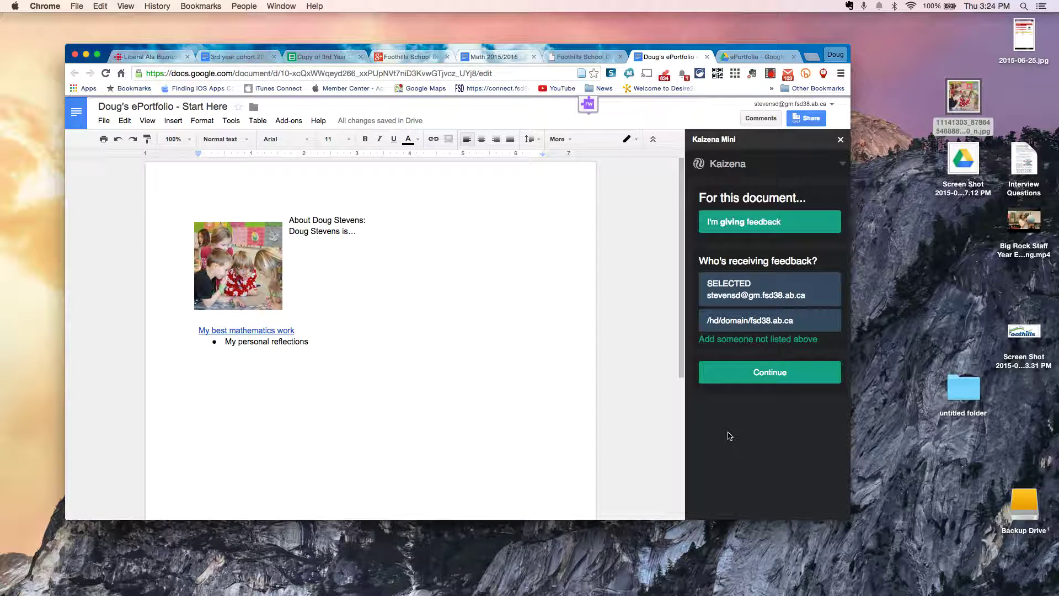
pyautogui.click(754, 375)
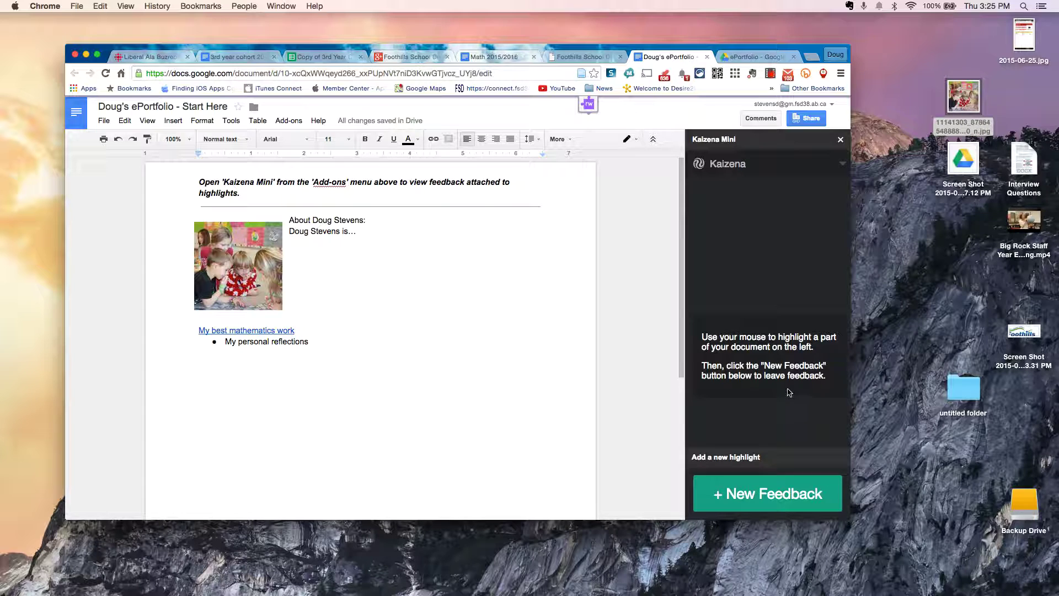
# Step: Create a new Kaizena feedback highlight on the 'My personal reflections' text
pyautogui.moveTo(224, 343); pyautogui.dragTo(311, 338)
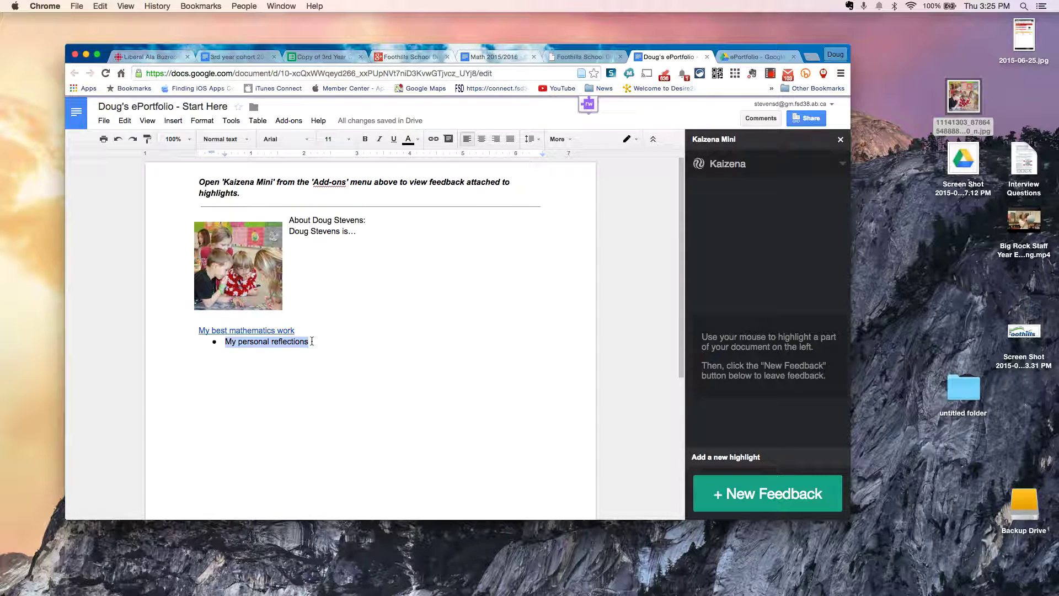
pyautogui.click(741, 504)
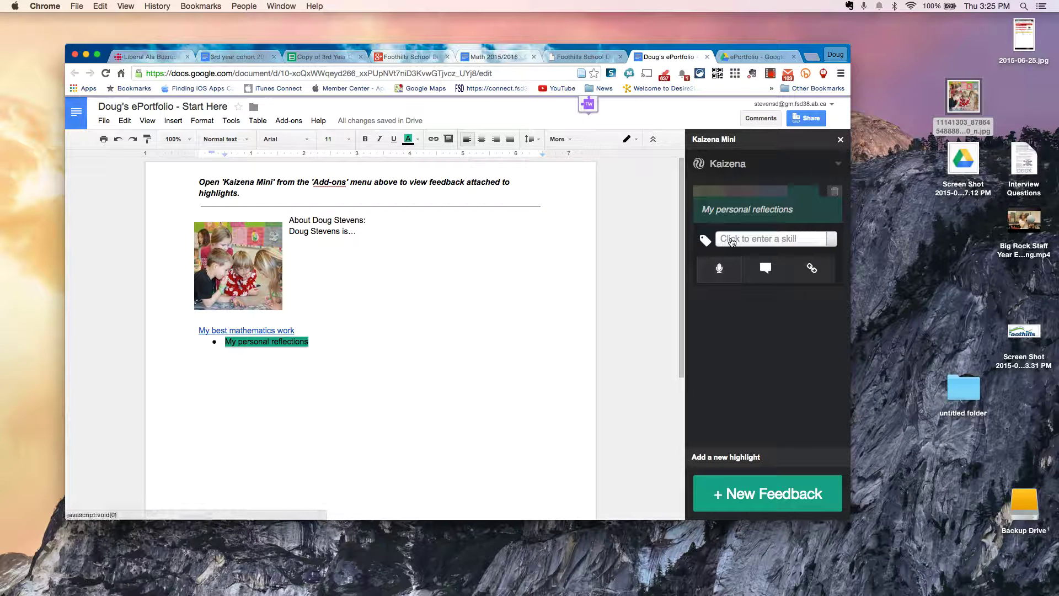
pyautogui.click(732, 242)
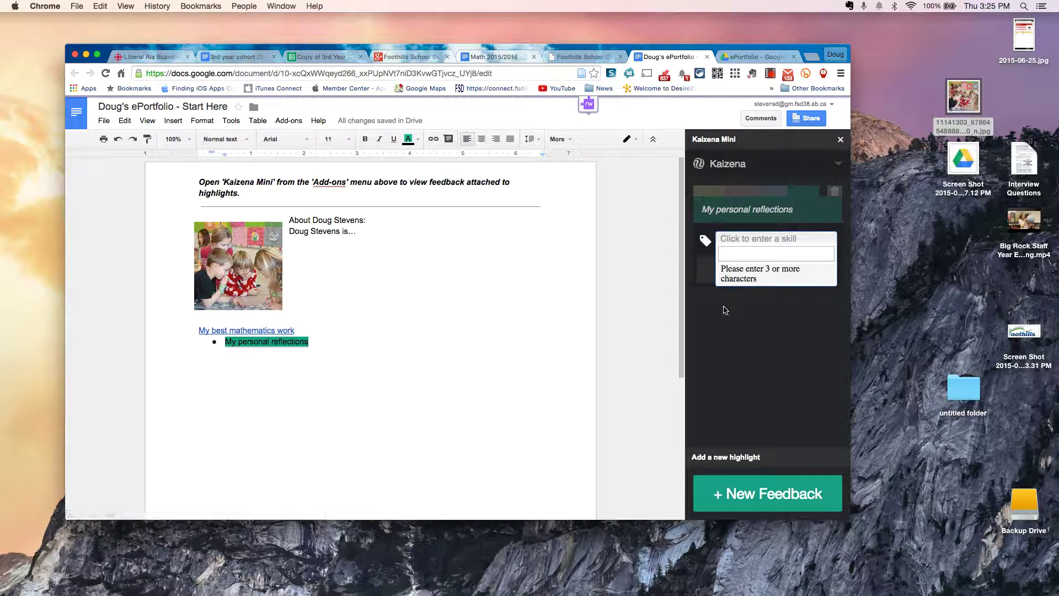
# Step: Tag the highlight with the skill 'numeracy, shape and space'
pyautogui.write('num')
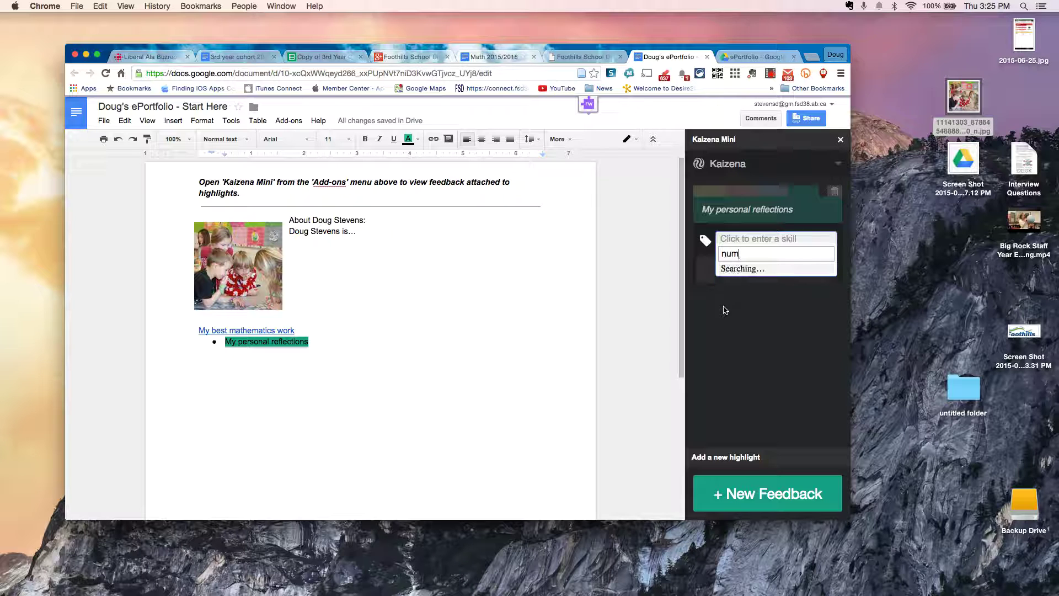
pyautogui.write('eracy,')
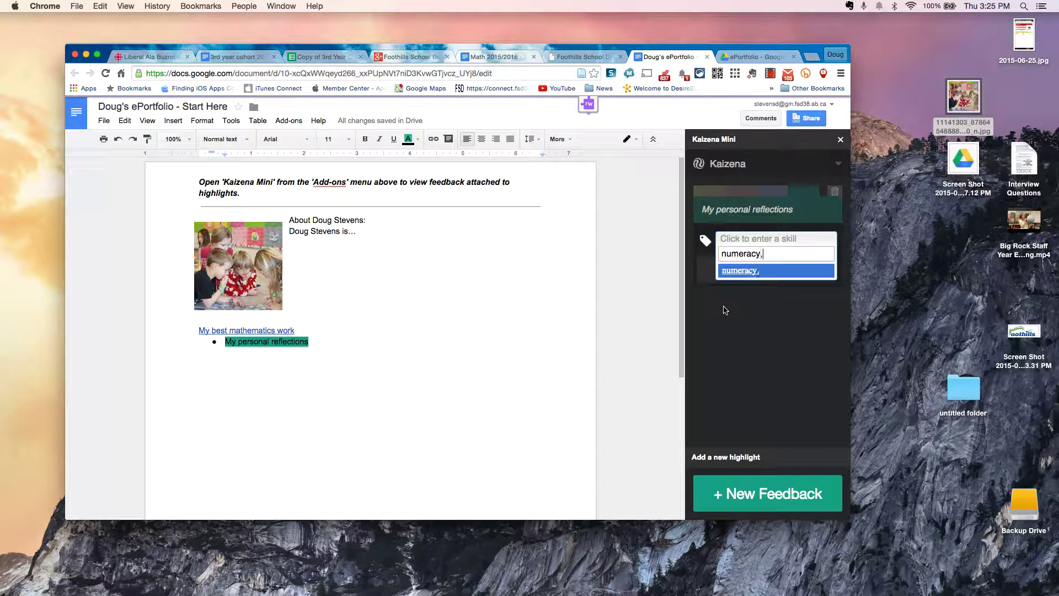
pyautogui.write(' shap')
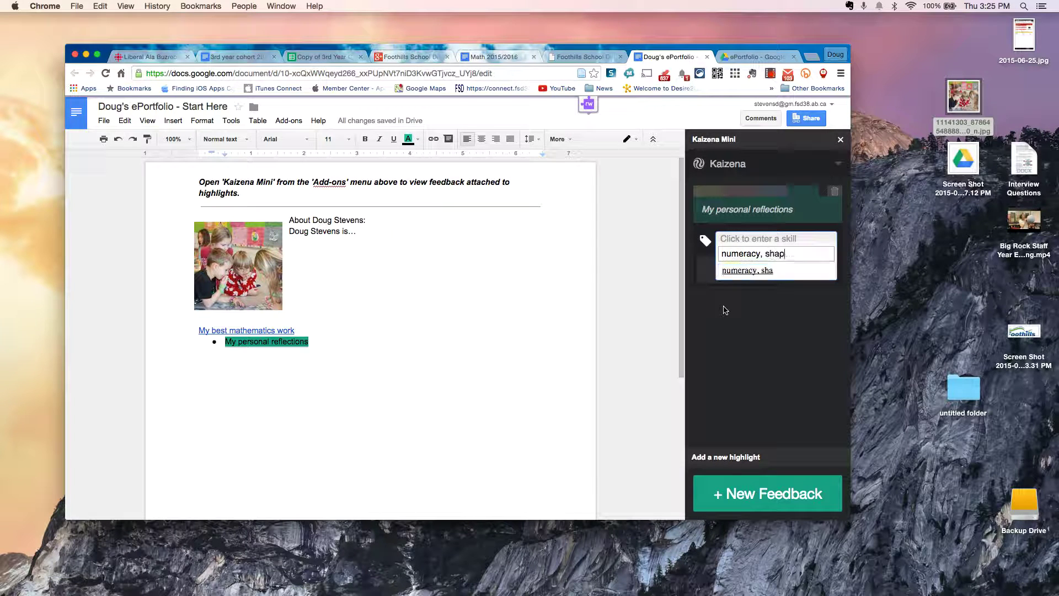
pyautogui.write('e and space')
pyautogui.click(767, 270)
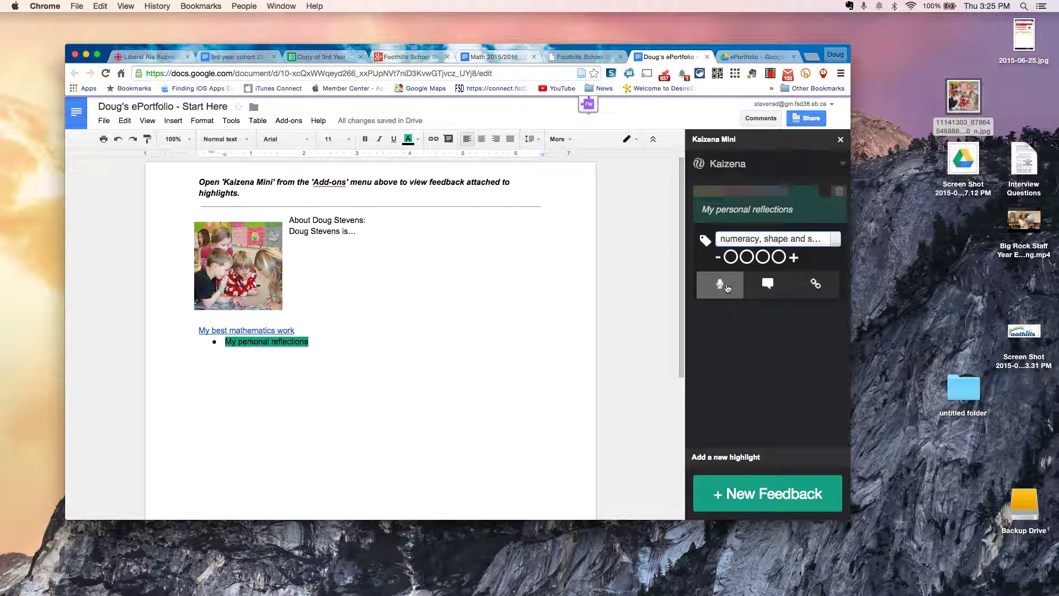
pyautogui.click(726, 290)
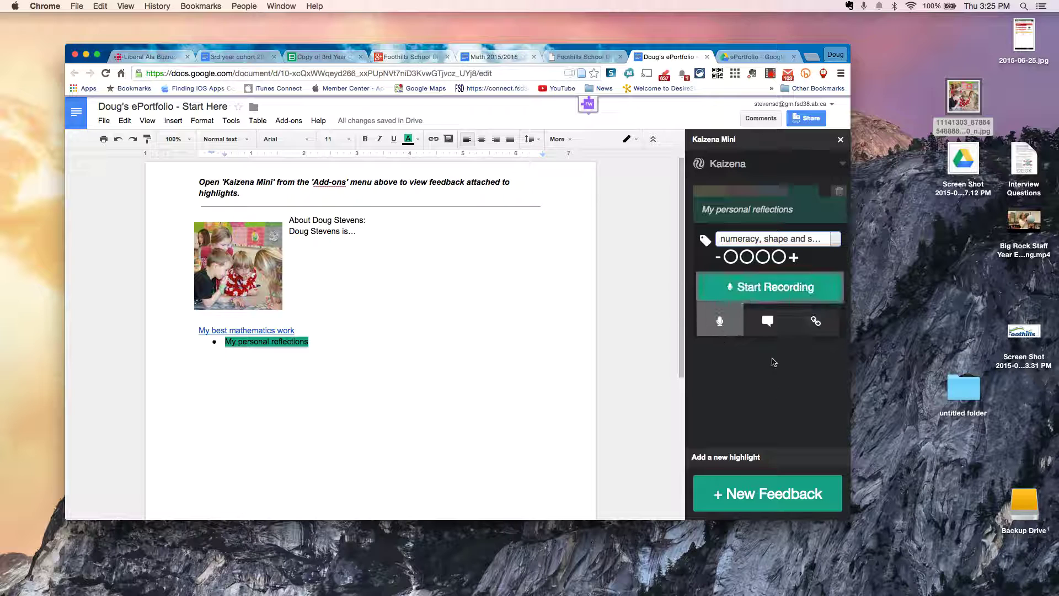
# Step: Record a 0:20 voice reflection on the 'My personal reflections' highlight
pyautogui.click(770, 288)
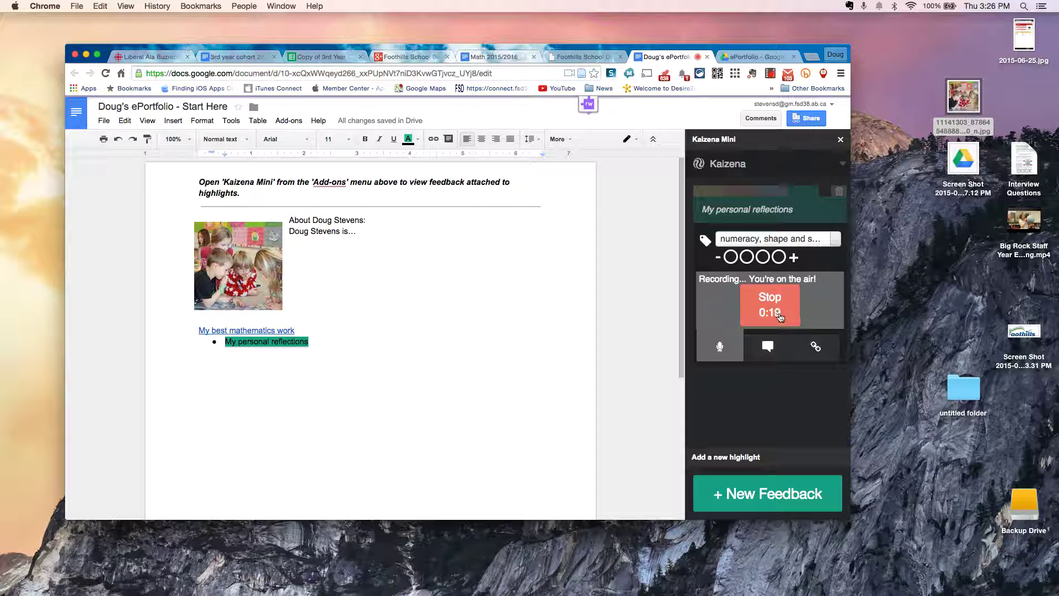
pyautogui.click(780, 317)
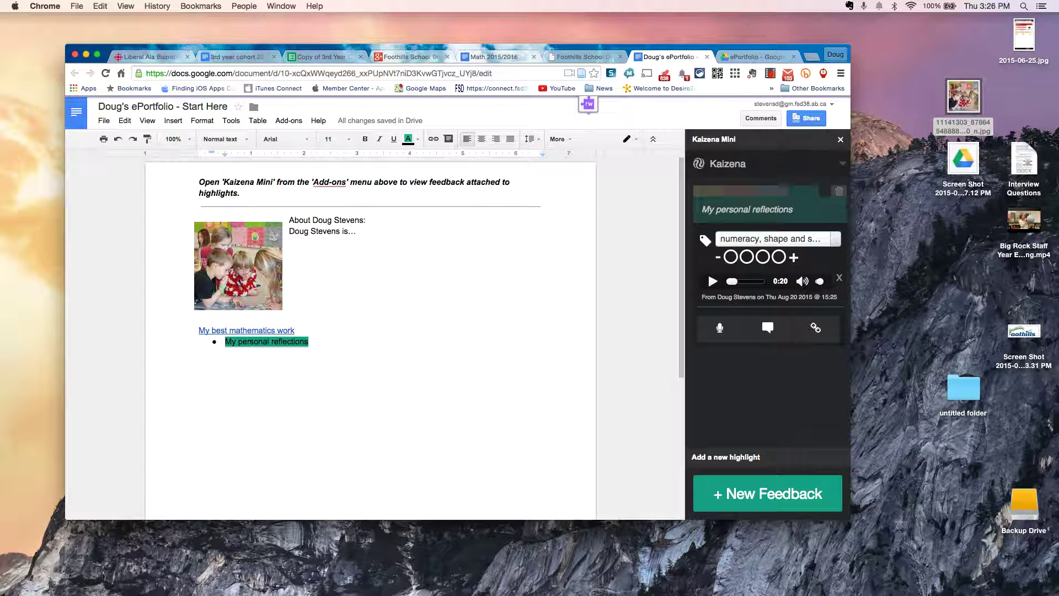
pyautogui.click(283, 344)
pyautogui.click(316, 232)
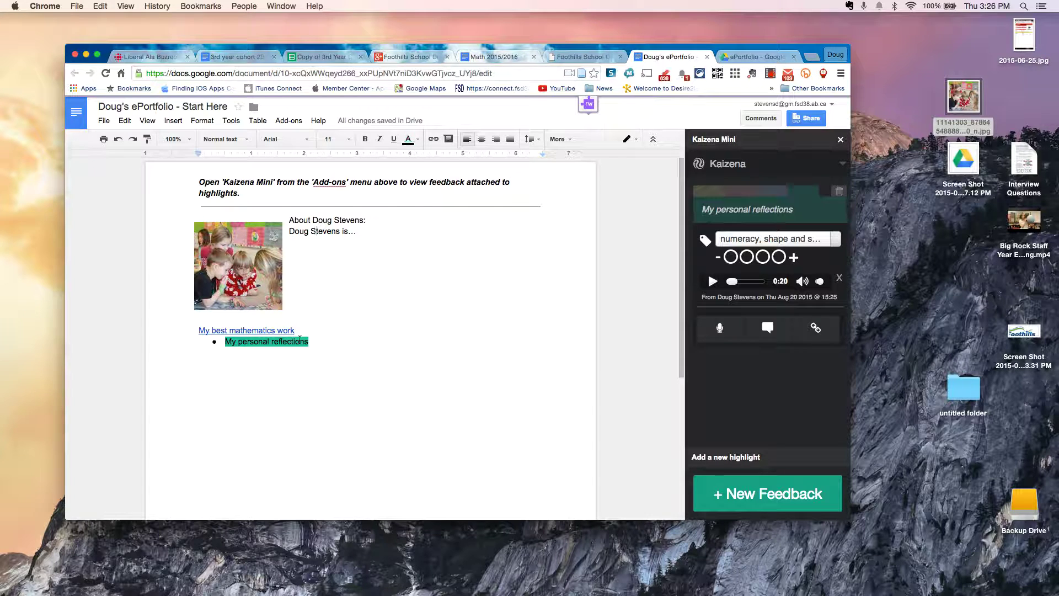
pyautogui.rightClick(299, 340)
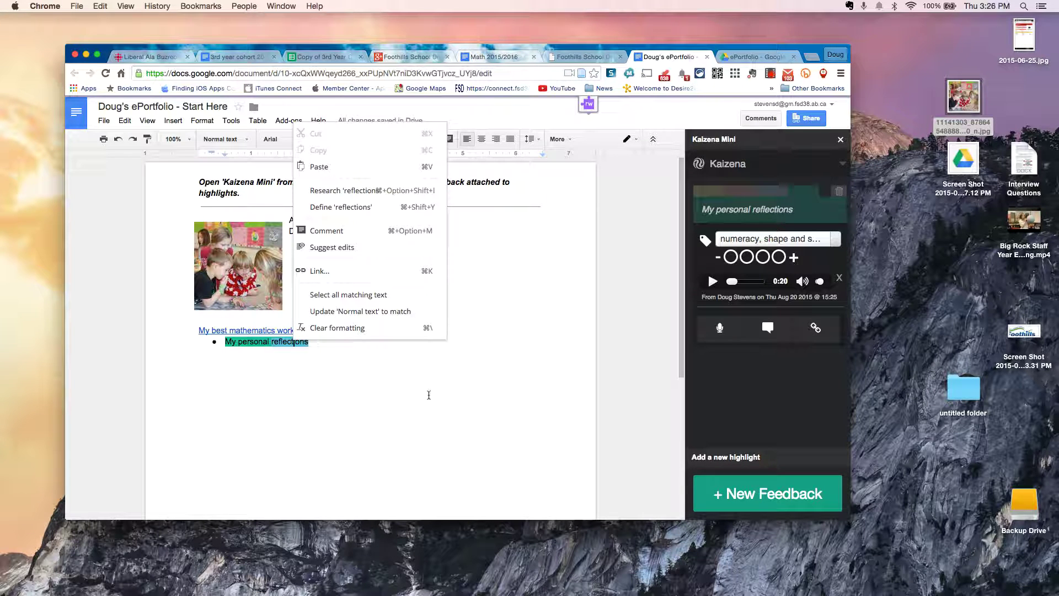
pyautogui.click(428, 395)
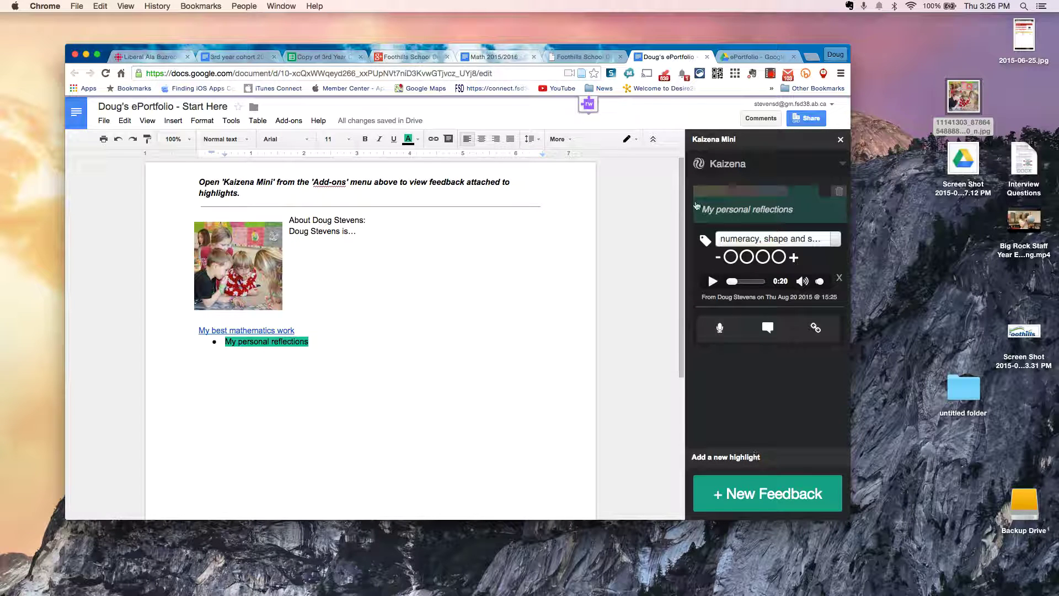
pyautogui.click(716, 281)
pyautogui.press('XF86AudioRaiseVolume')
pyautogui.click(712, 282)
# Step: Open sharing for the ePortfolio Drive folder and add the recipient's school e-mail address
pyautogui.click(757, 57)
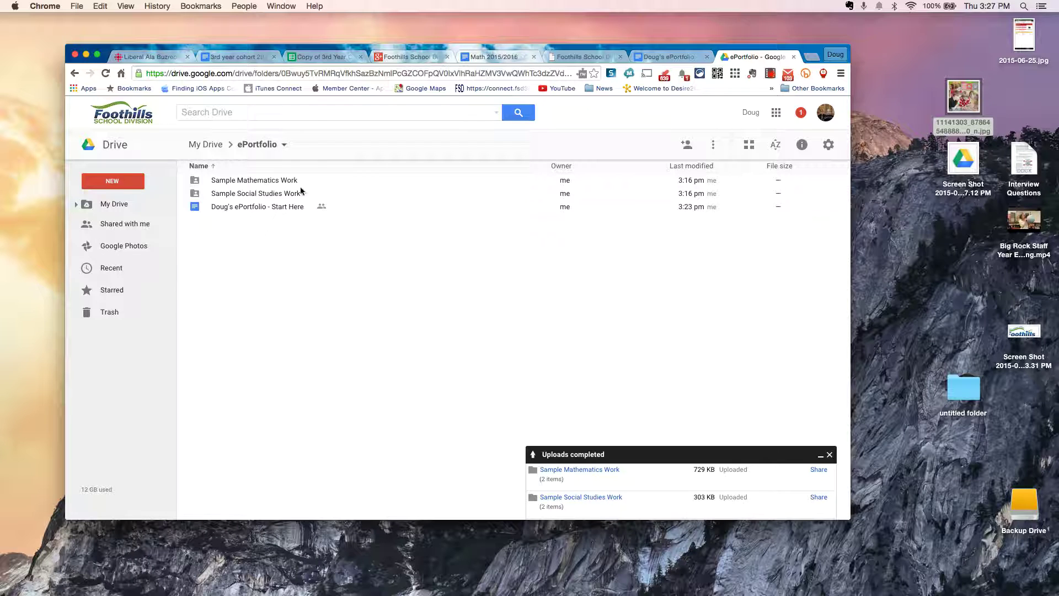
pyautogui.click(686, 145)
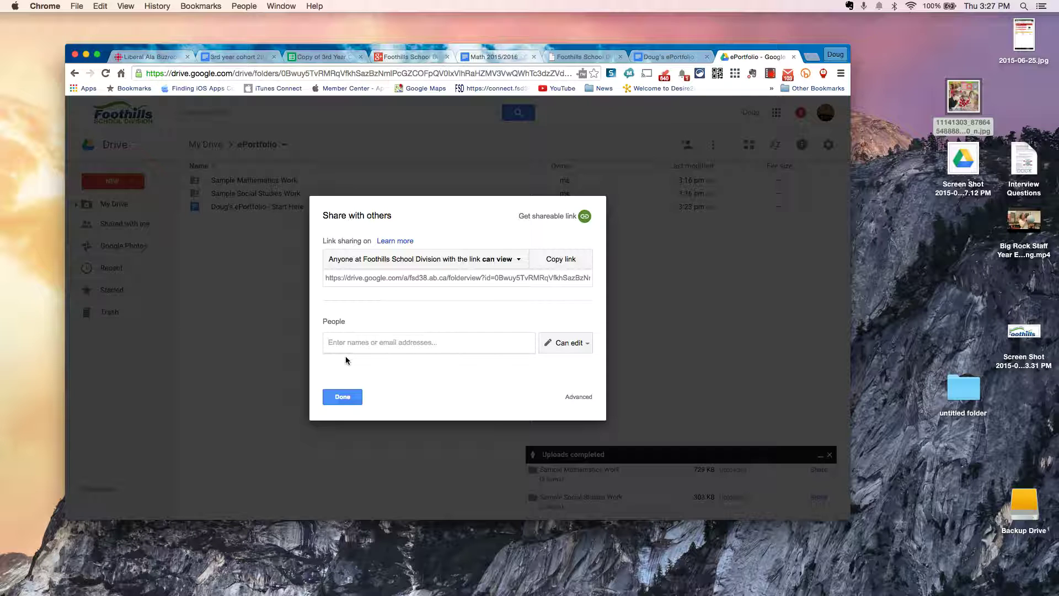
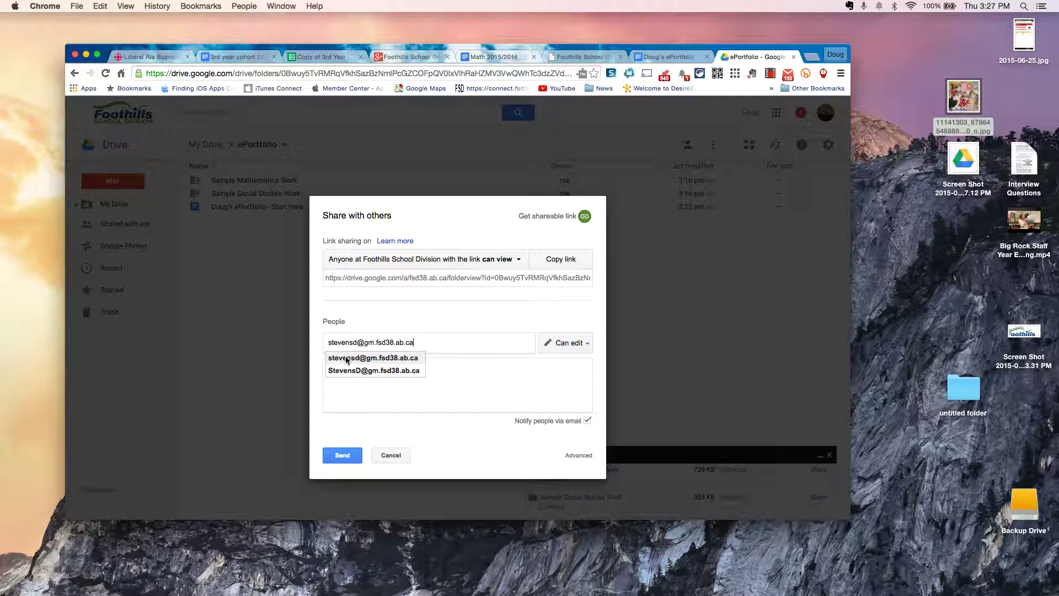
pyautogui.click(547, 347)
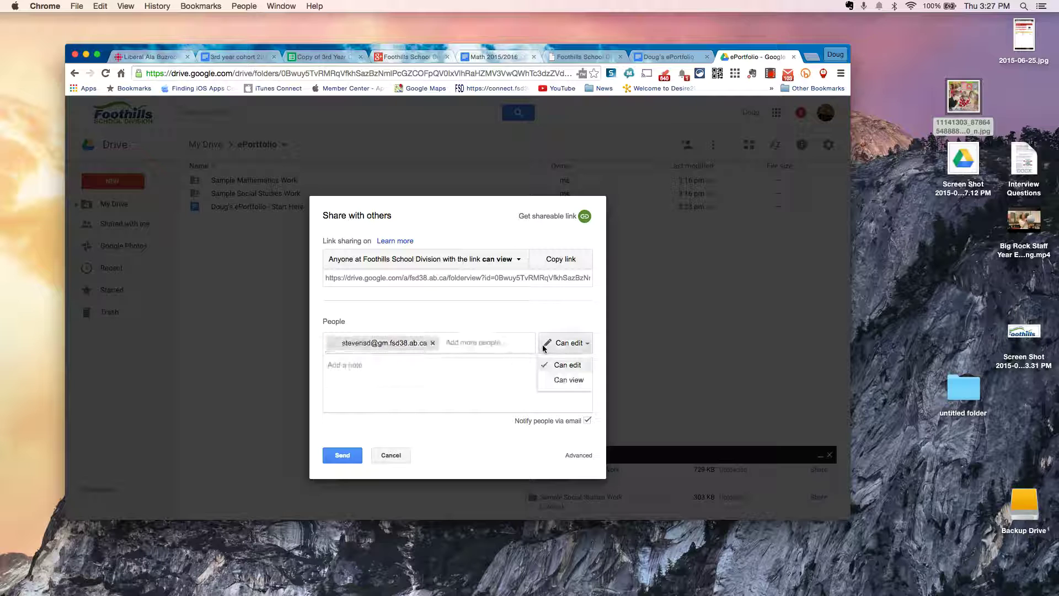
# Step: Give the recipient Can view access and check the folder's shareable link
pyautogui.click(545, 383)
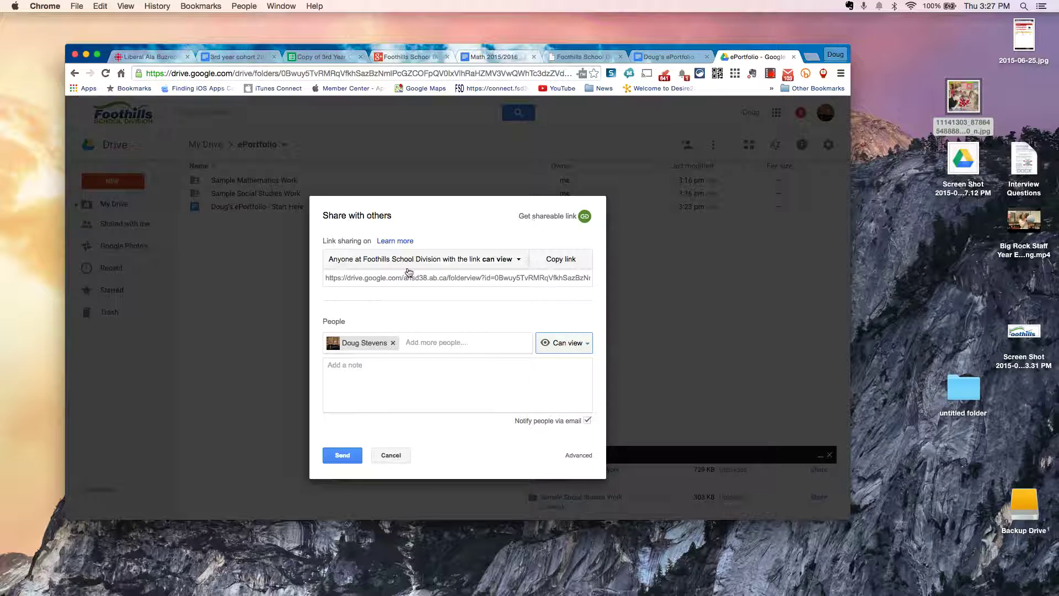
pyautogui.click(393, 281)
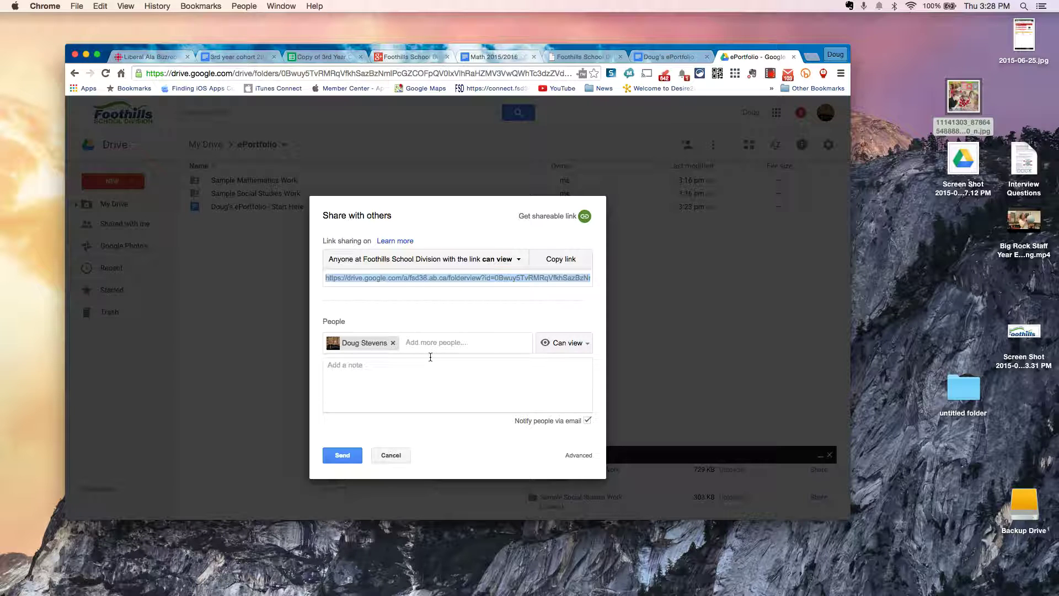
pyautogui.click(458, 326)
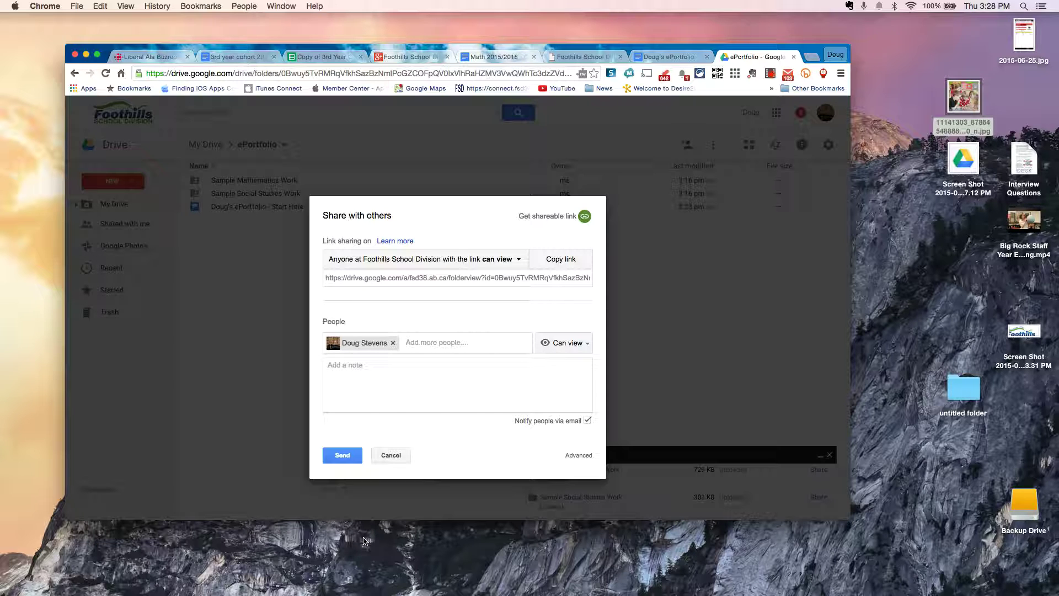
pyautogui.click(770, 73)
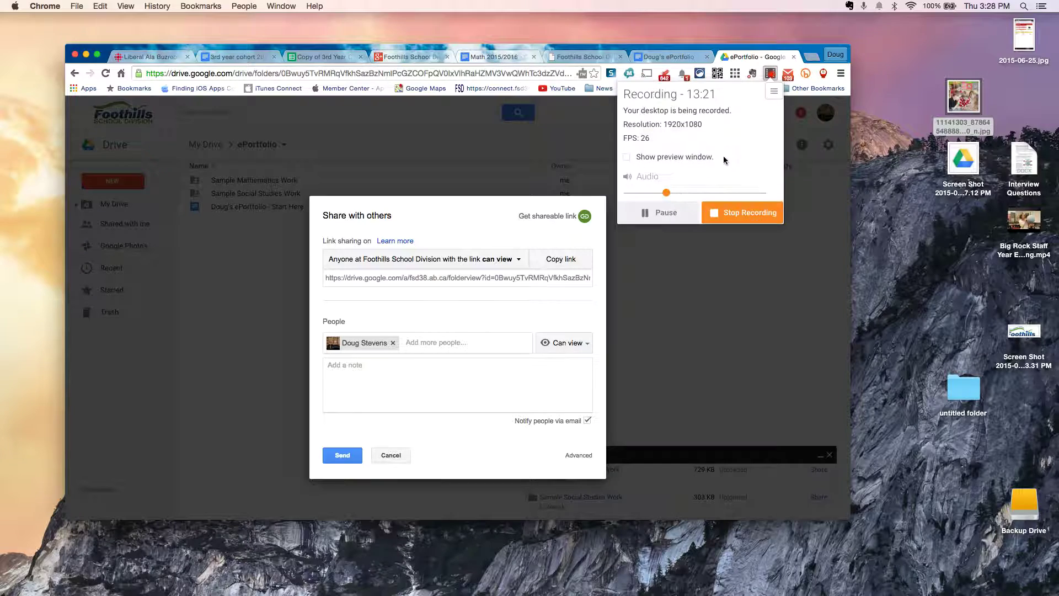